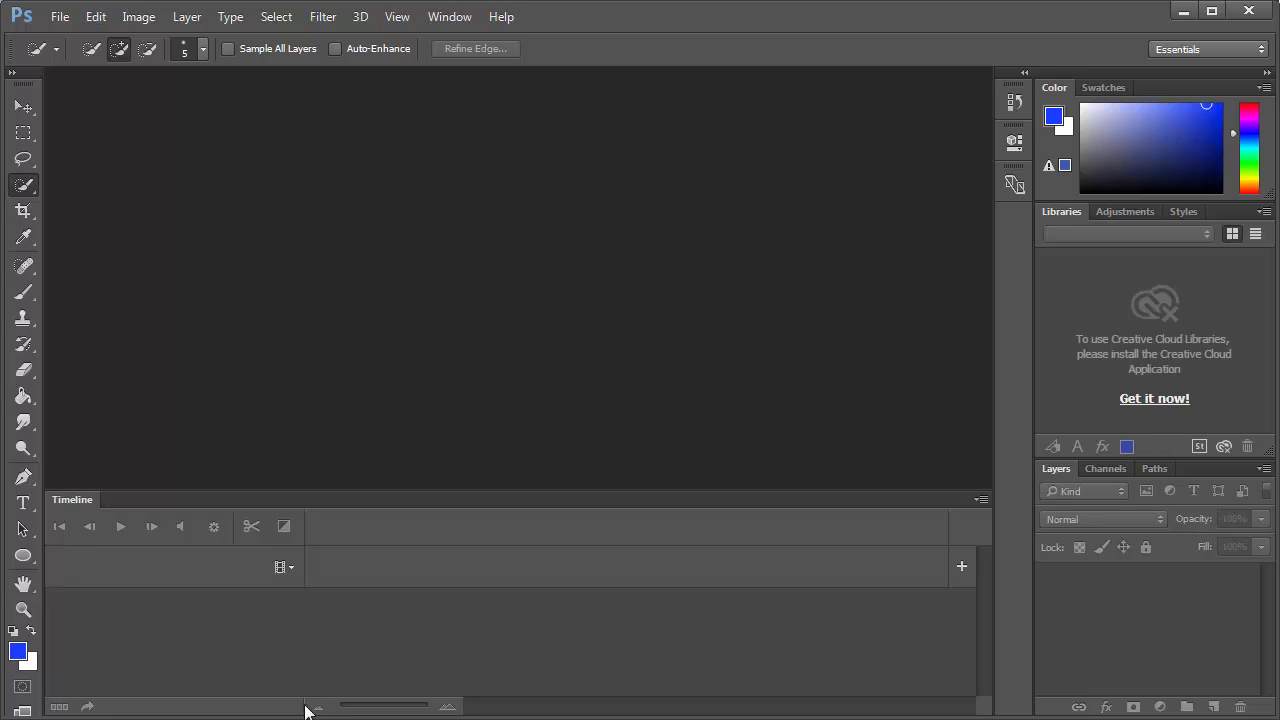
- Open the video file Cinemagraph Raw
{"action": "left_click", "coordinate": [57, 18]}
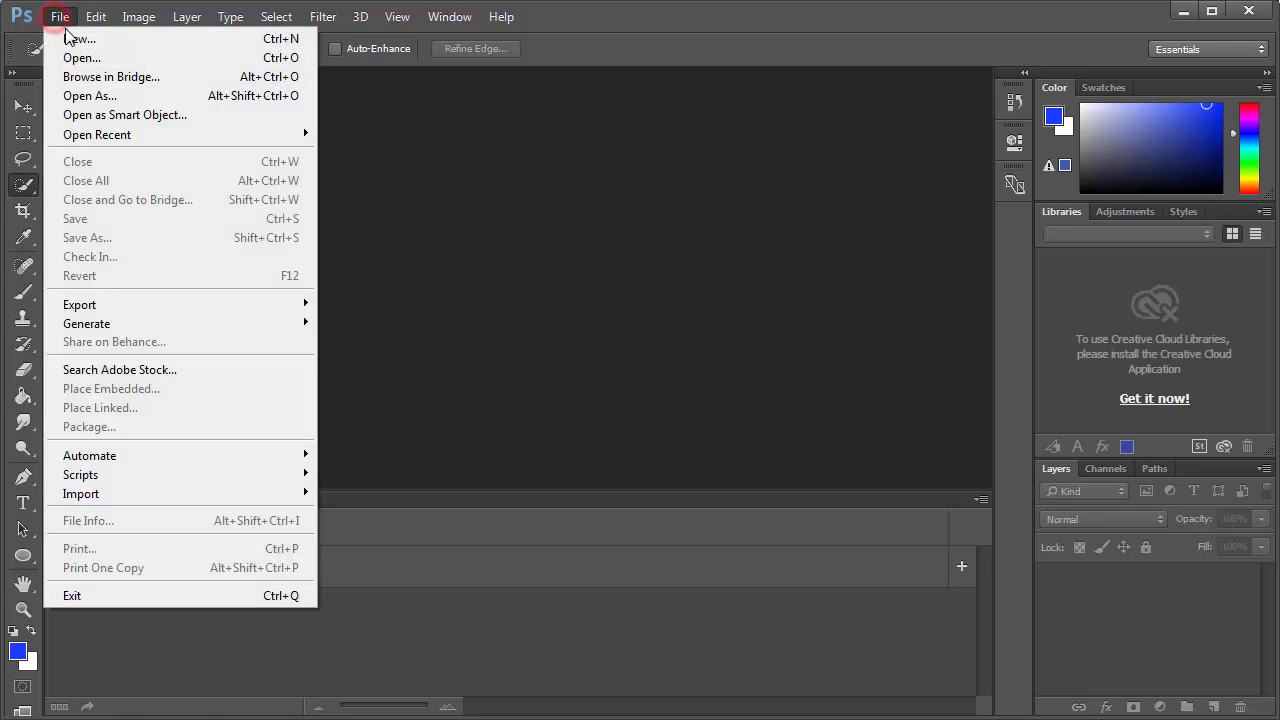
{"action": "left_click", "coordinate": [77, 55]}
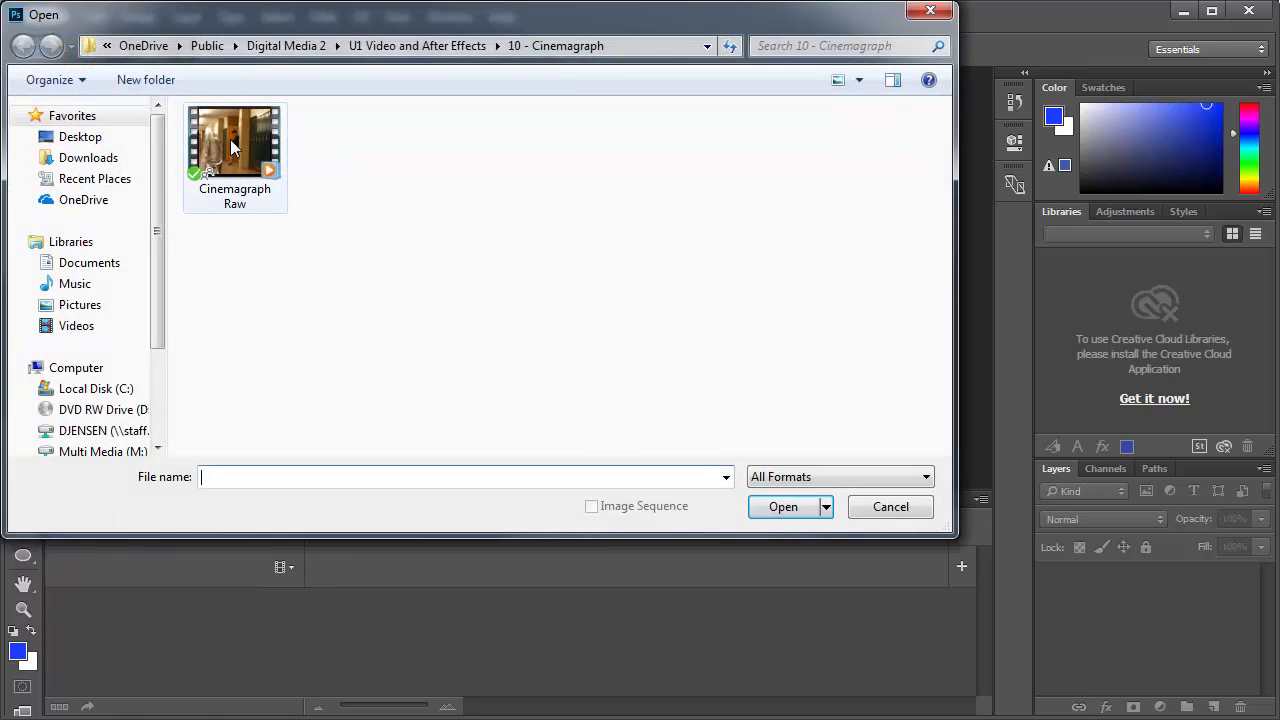
{"action": "left_click", "coordinate": [230, 148]}
{"action": "double_click", "coordinate": [231, 146]}
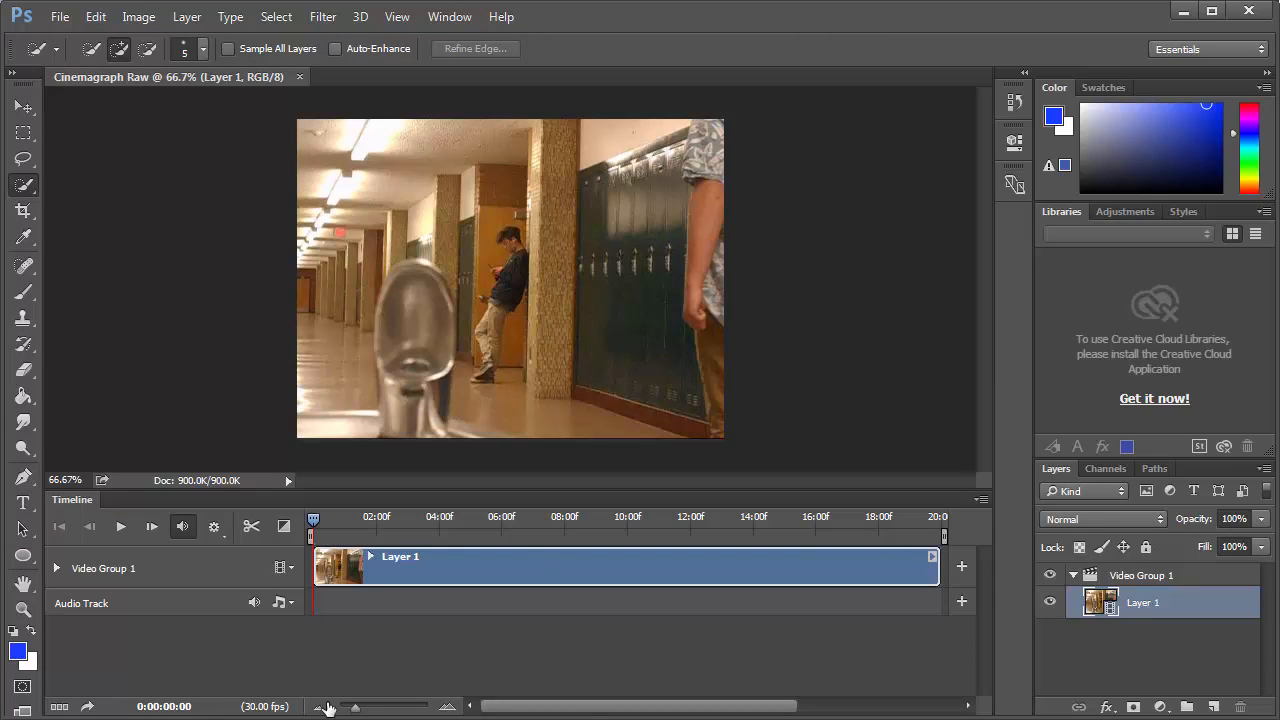
- Preview the hallway footage and trim the start of the Layer 1 clip to 05:19
{"action": "mouse_move", "coordinate": [310, 522]}
{"action": "left_mouse_down"}
{"action": "mouse_move", "coordinate": [500, 520]}
{"action": "mouse_move", "coordinate": [314, 522]}
{"action": "left_mouse_up"}
{"action": "key", "text": "space"}
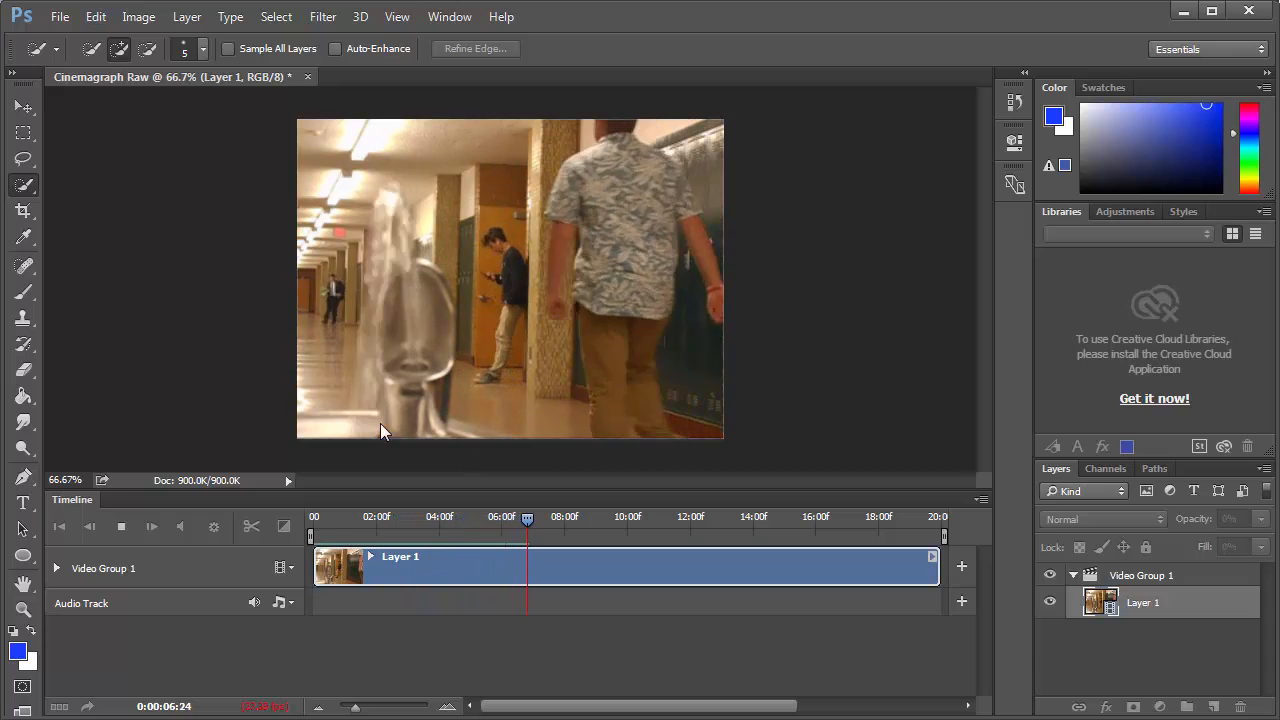
{"action": "mouse_move", "coordinate": [555, 523]}
{"action": "left_mouse_down"}
{"action": "mouse_move", "coordinate": [529, 527]}
{"action": "mouse_move", "coordinate": [541, 527]}
{"action": "left_mouse_up"}
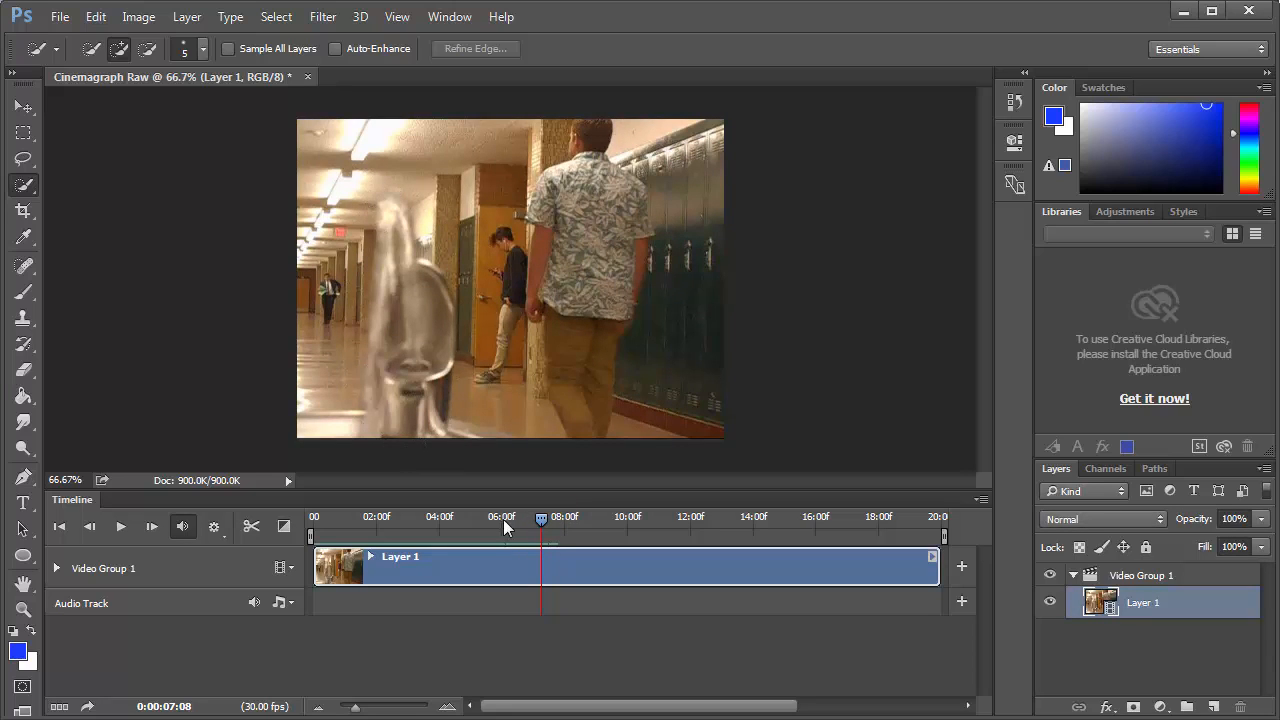
{"action": "left_click_drag", "start_coordinate": [547, 516], "coordinate": [698, 530]}
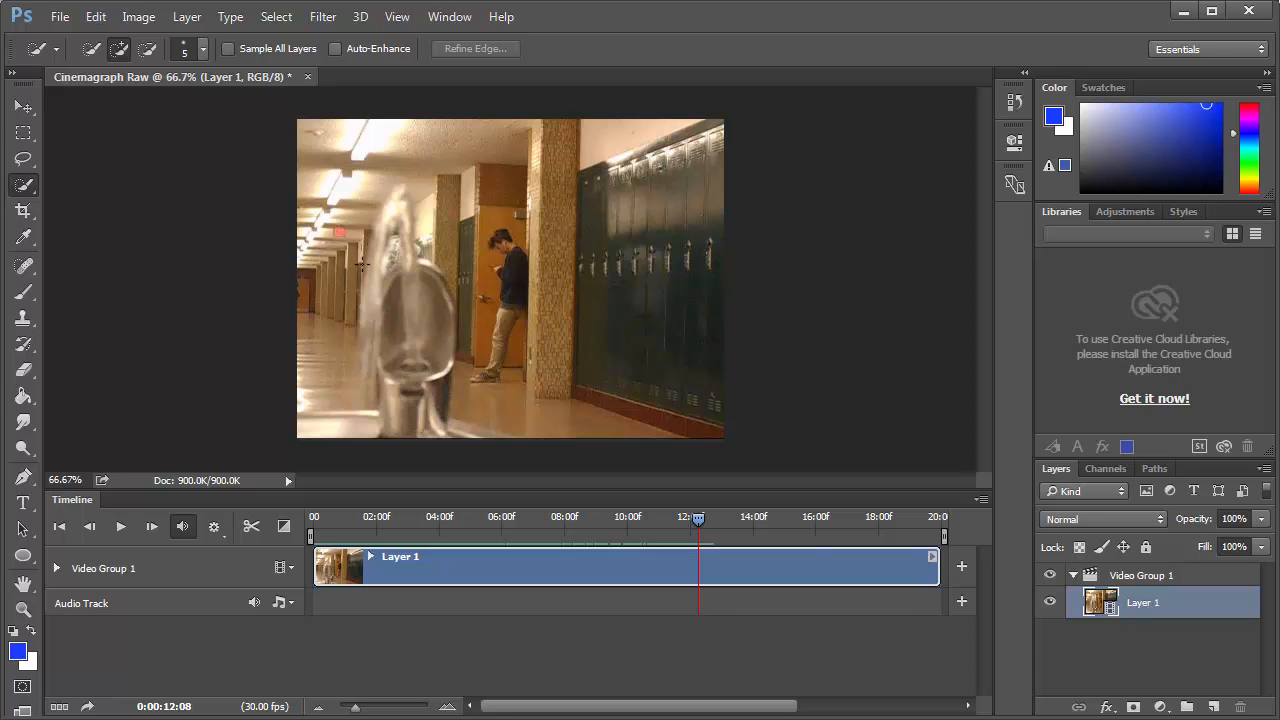
{"action": "left_click_drag", "start_coordinate": [693, 527], "coordinate": [458, 531]}
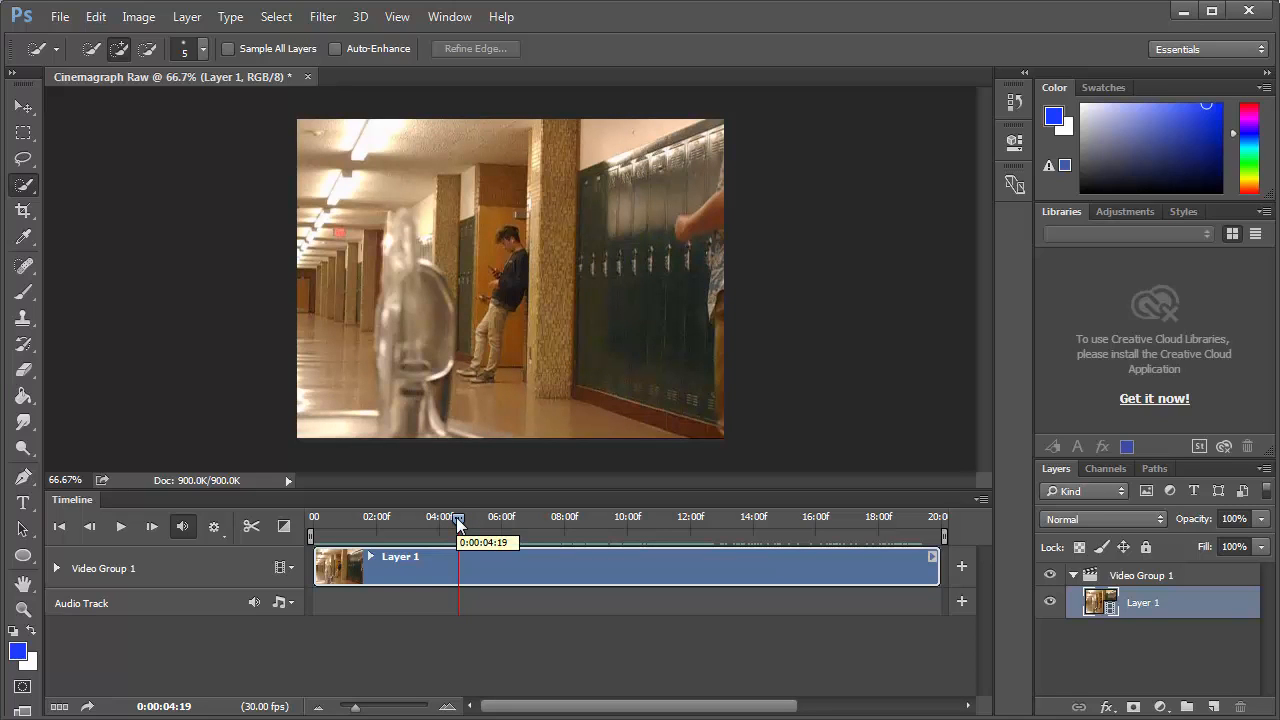
{"action": "left_click_drag", "start_coordinate": [458, 521], "coordinate": [491, 527]}
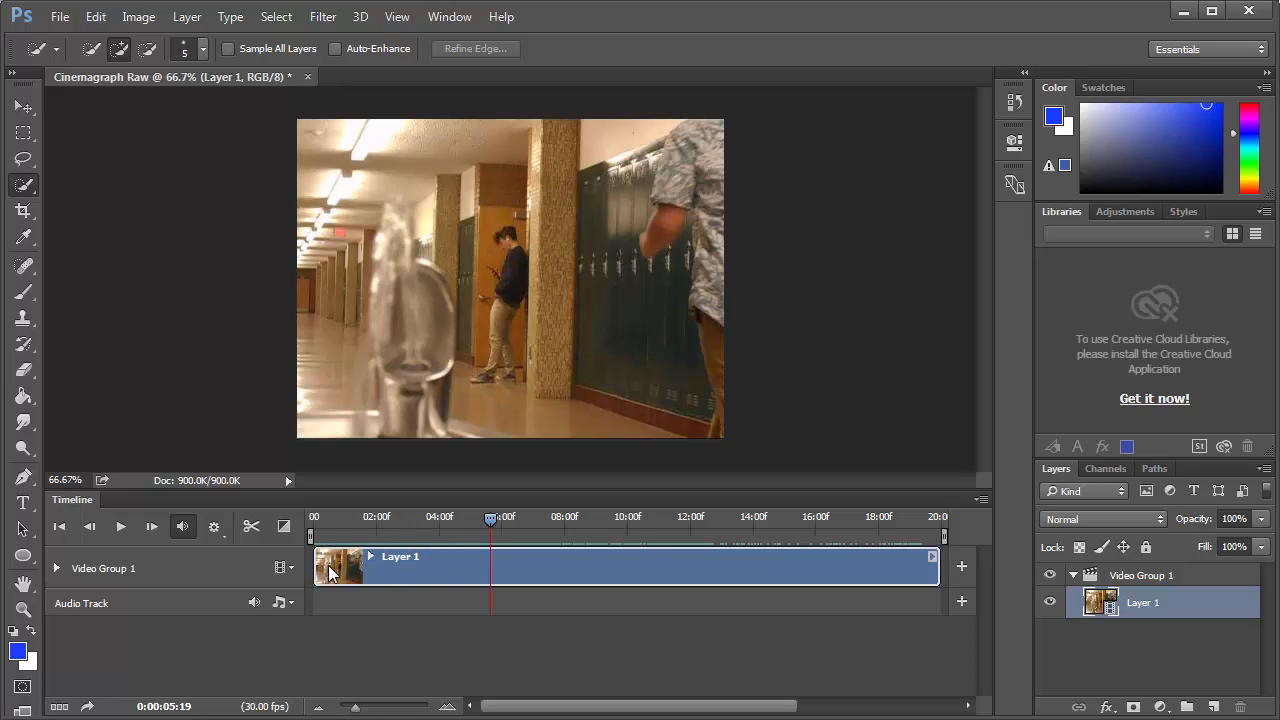
{"action": "left_click_drag", "start_coordinate": [316, 566], "coordinate": [488, 572]}
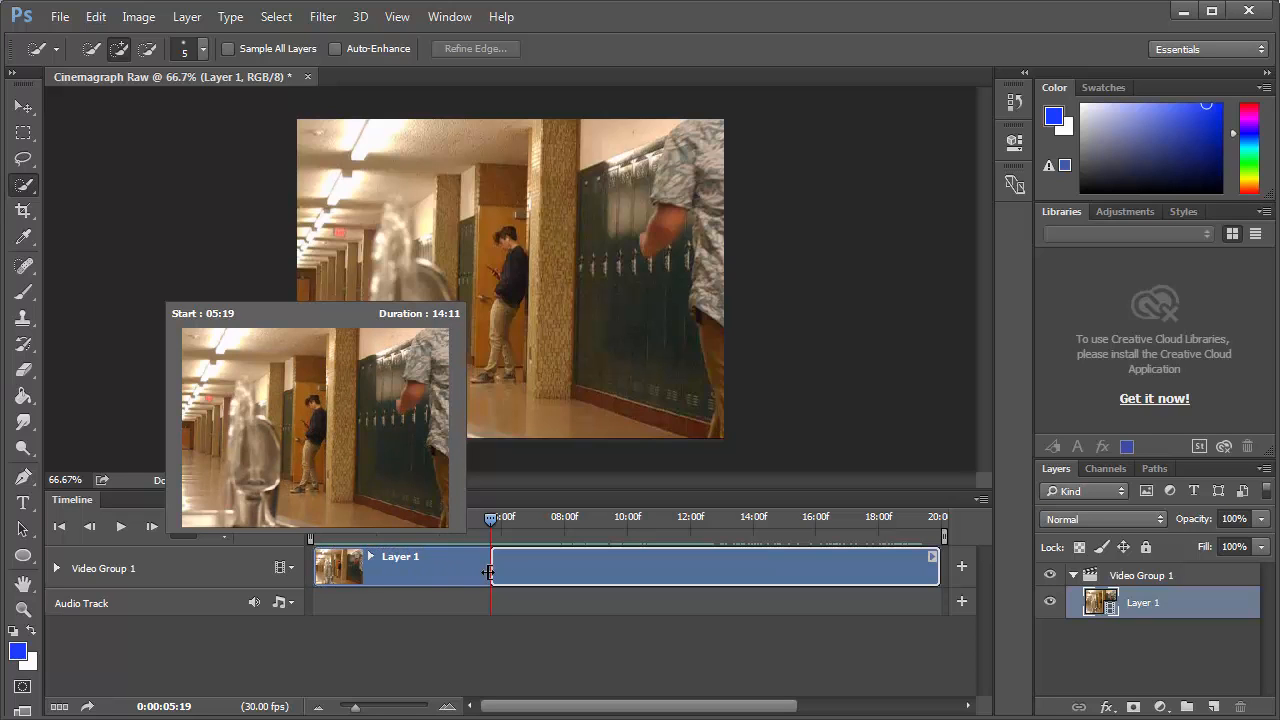
{"action": "left_click_drag", "start_coordinate": [487, 572], "coordinate": [489, 557]}
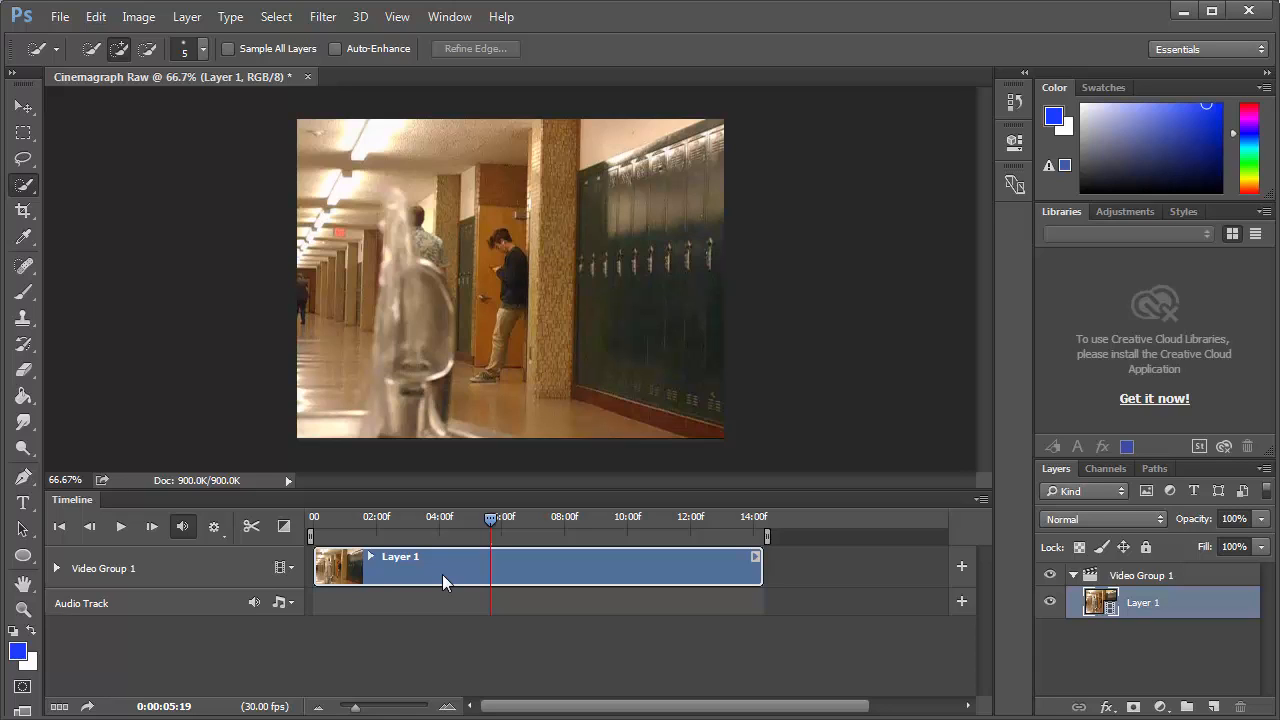
- Trim the end of the Layer 1 clip at about 0:00:02:11 on the timeline
{"action": "left_click", "coordinate": [312, 518]}
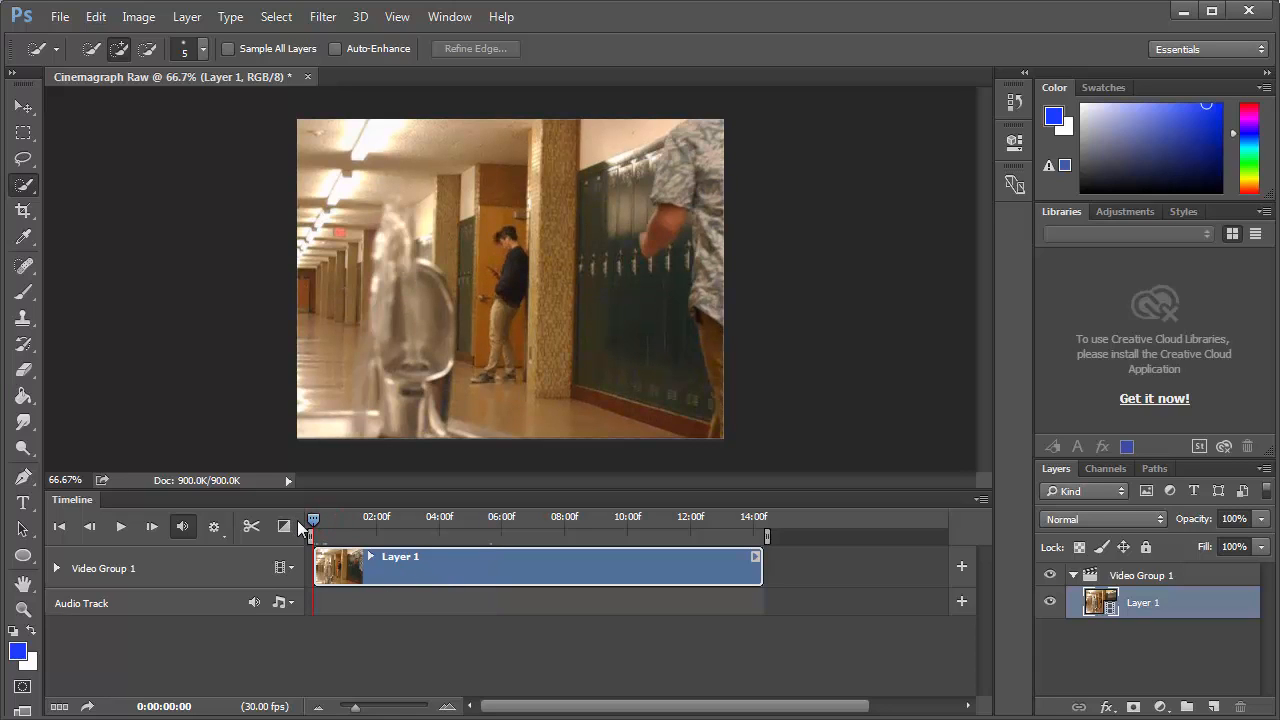
{"action": "left_click_drag", "start_coordinate": [312, 520], "coordinate": [387, 536]}
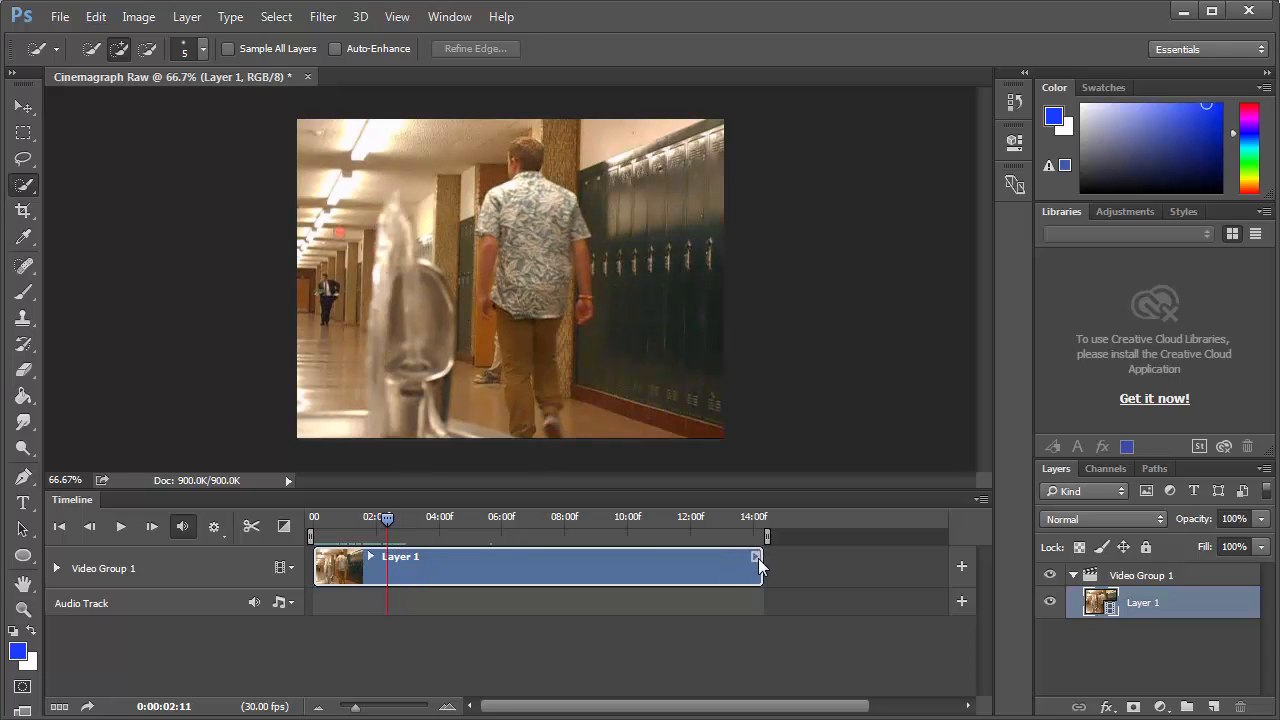
{"action": "left_click_drag", "start_coordinate": [760, 566], "coordinate": [389, 566]}
- Check the Loop Playback setting and play the trimmed clip from its beginning to examine the loop
{"action": "mouse_move", "coordinate": [374, 521]}
{"action": "left_mouse_down"}
{"action": "mouse_move", "coordinate": [315, 517]}
{"action": "mouse_move", "coordinate": [363, 520]}
{"action": "left_mouse_up"}
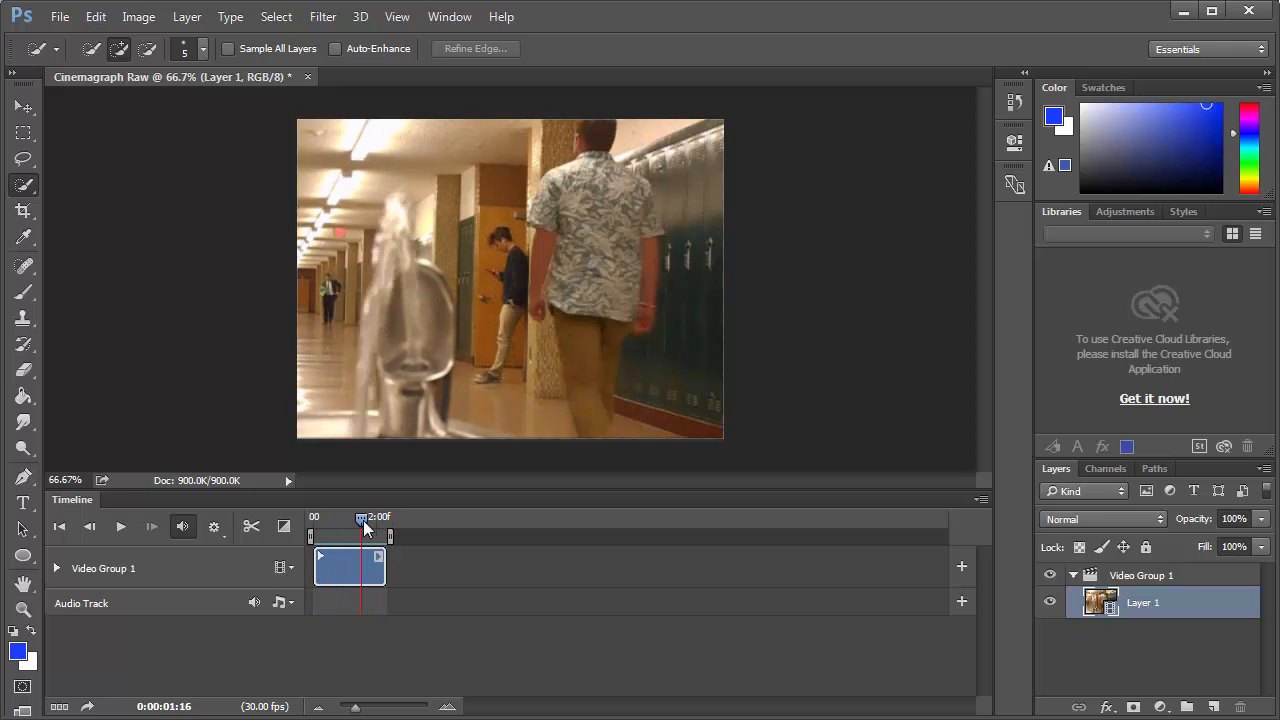
{"action": "left_click", "coordinate": [213, 528]}
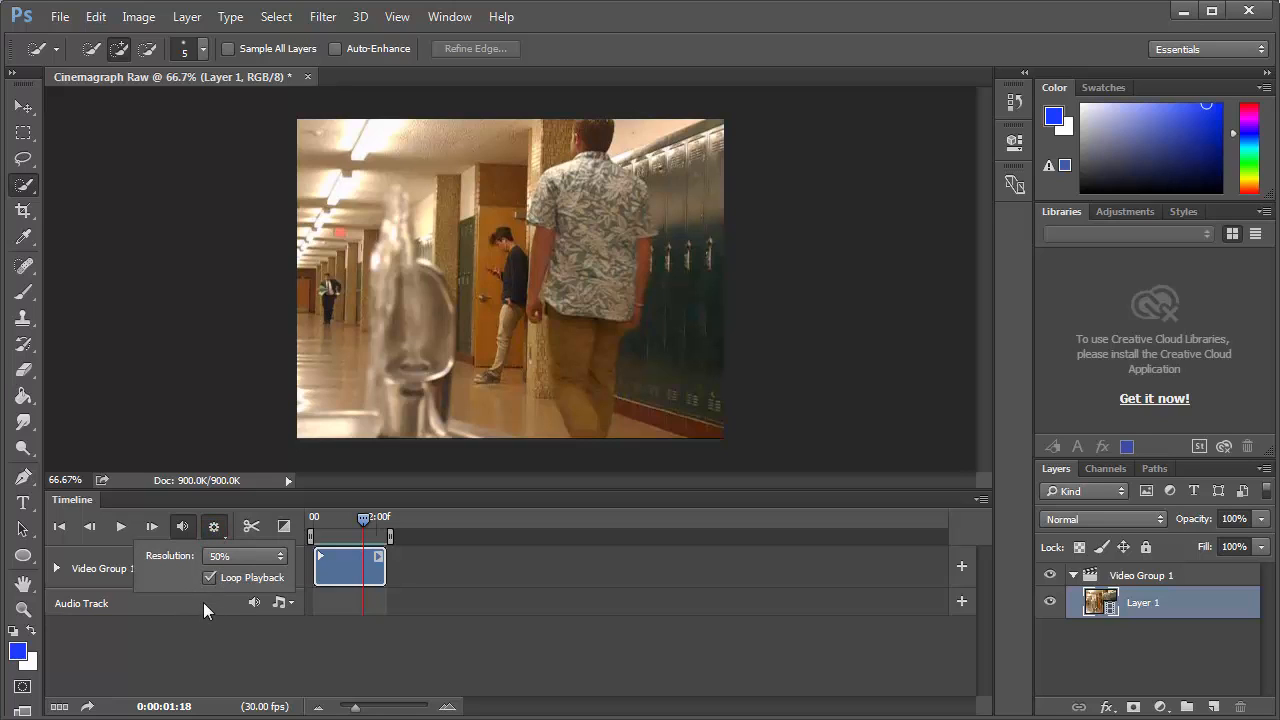
{"action": "left_click", "coordinate": [204, 627]}
{"action": "left_click_drag", "start_coordinate": [366, 520], "coordinate": [310, 522]}
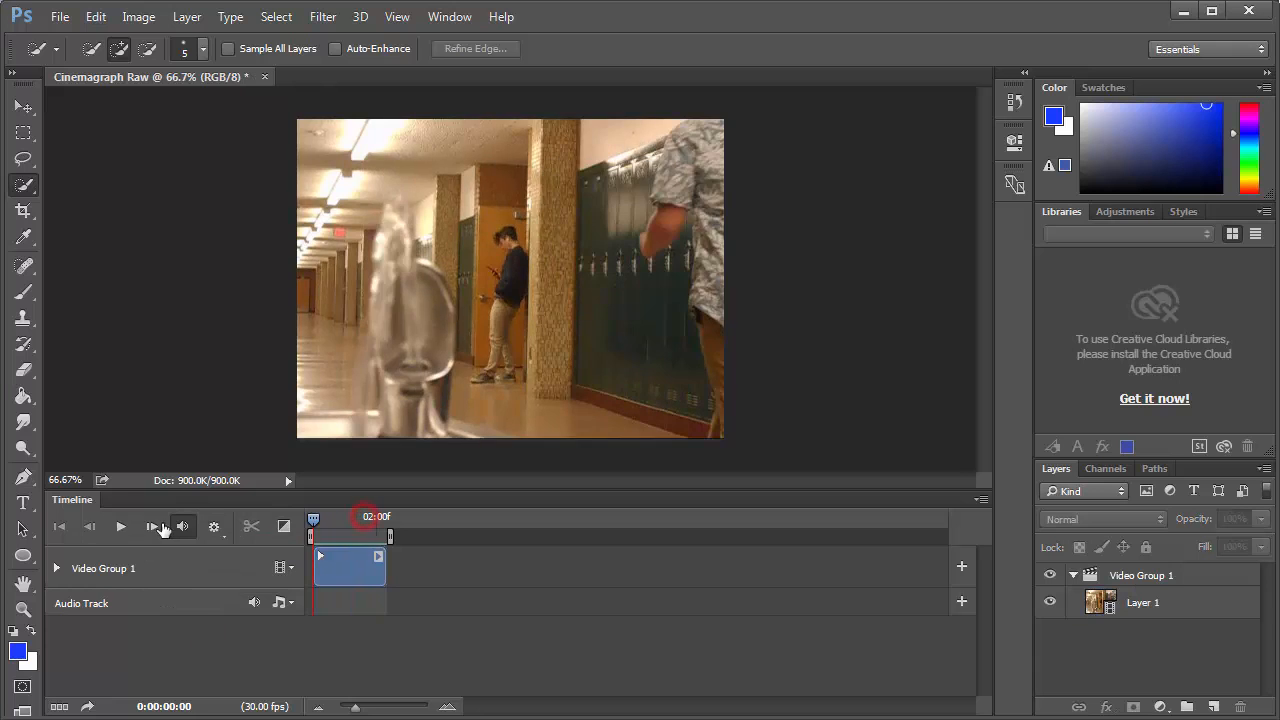
{"action": "left_click", "coordinate": [115, 530]}
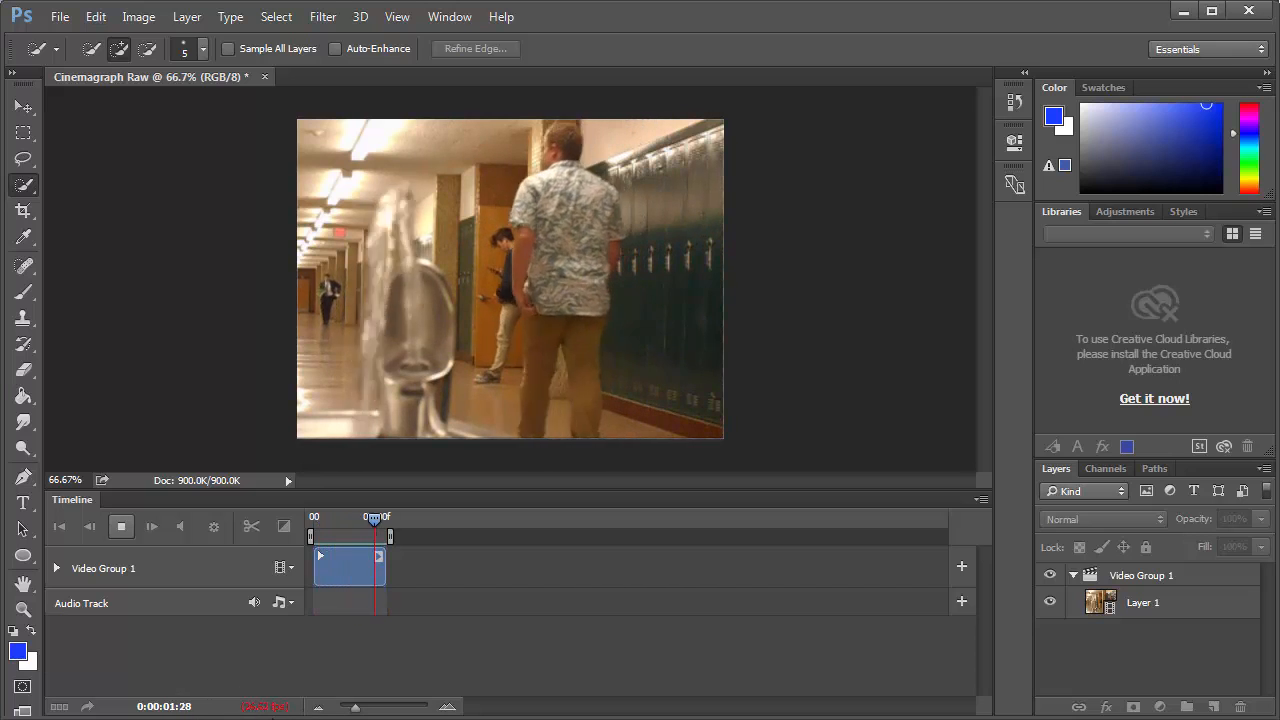
{"action": "left_click", "coordinate": [122, 526]}
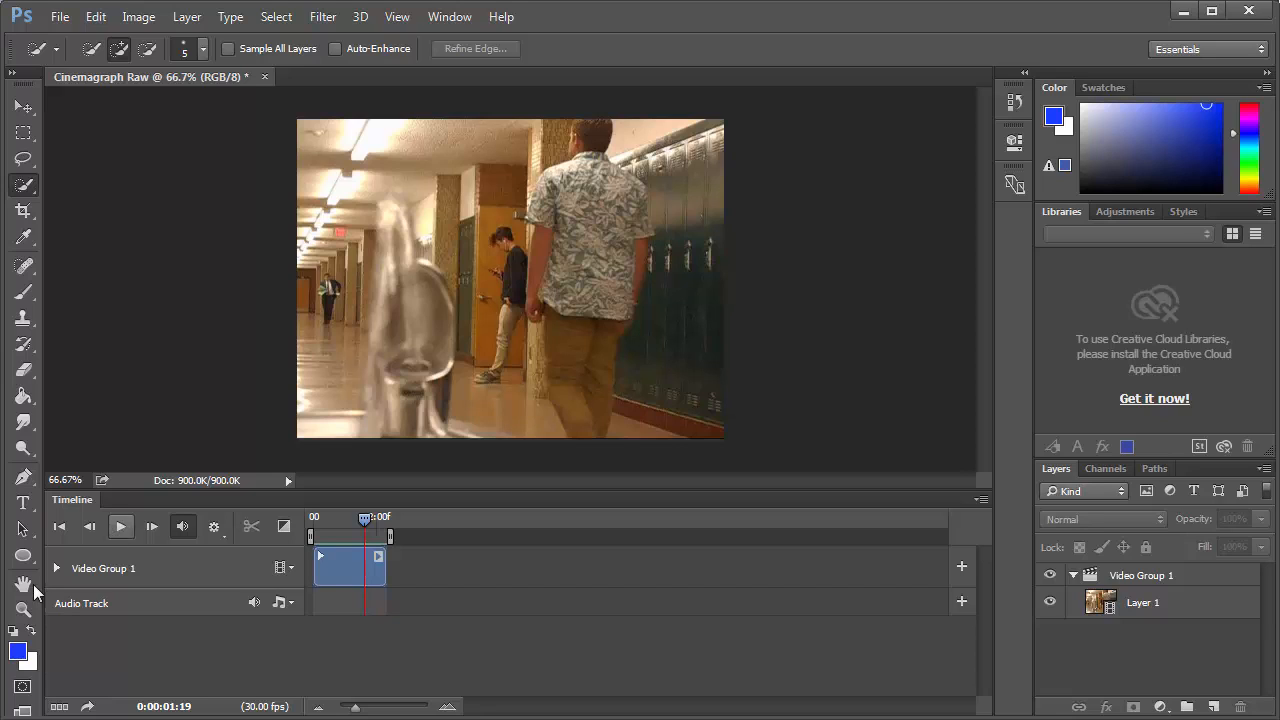
- Duplicate Video Group 1 and move the original group's clip so it starts where the copy's clip ends
{"action": "left_click", "coordinate": [337, 560]}
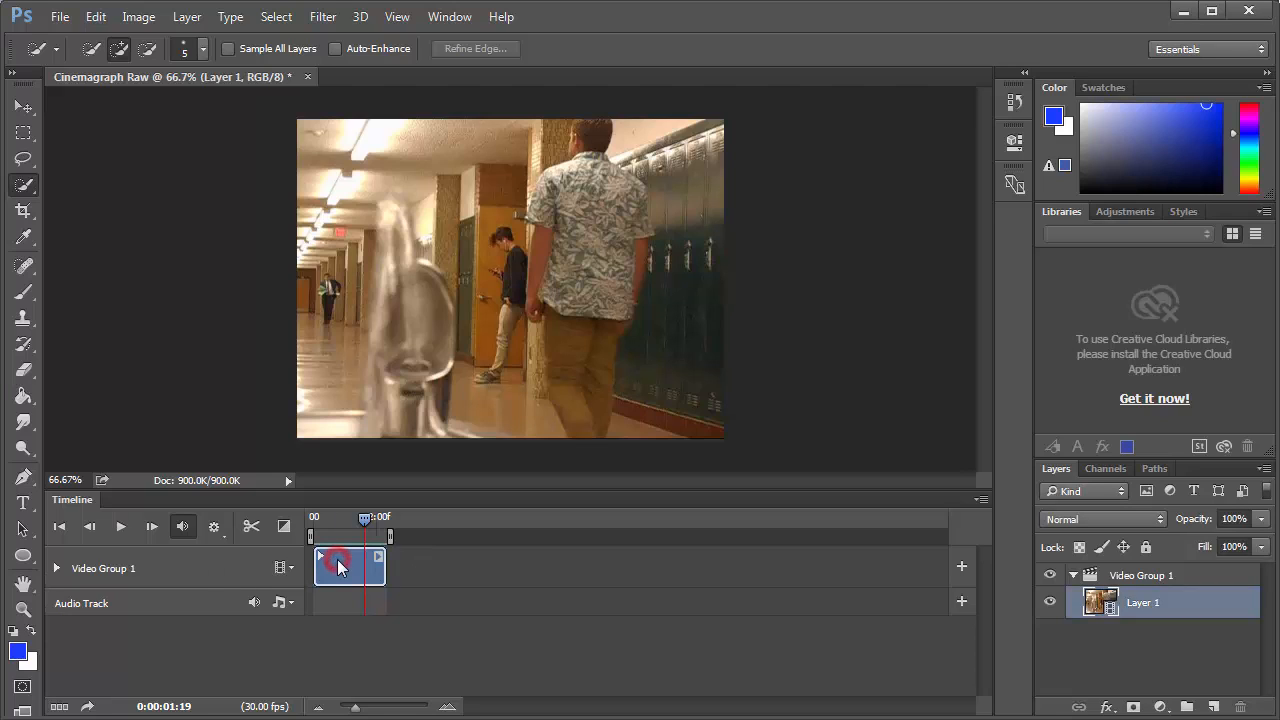
{"action": "left_click", "coordinate": [176, 568]}
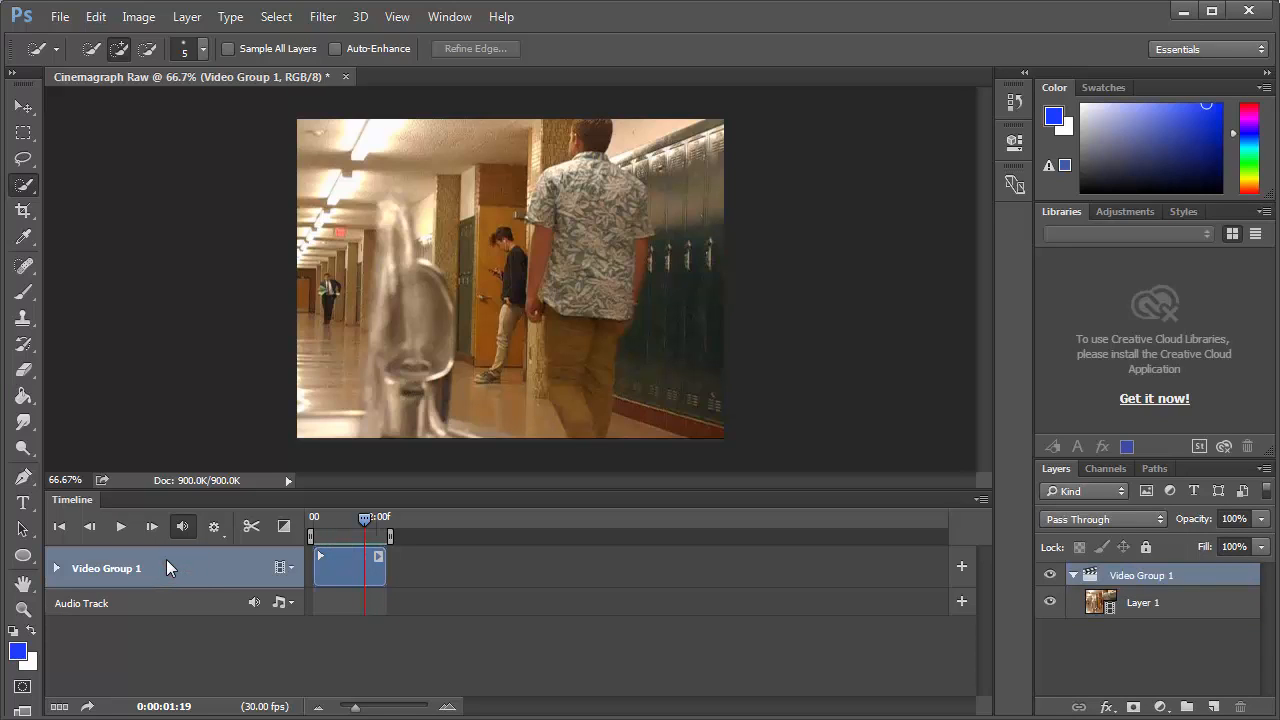
{"action": "key", "text": "ctrl+j"}
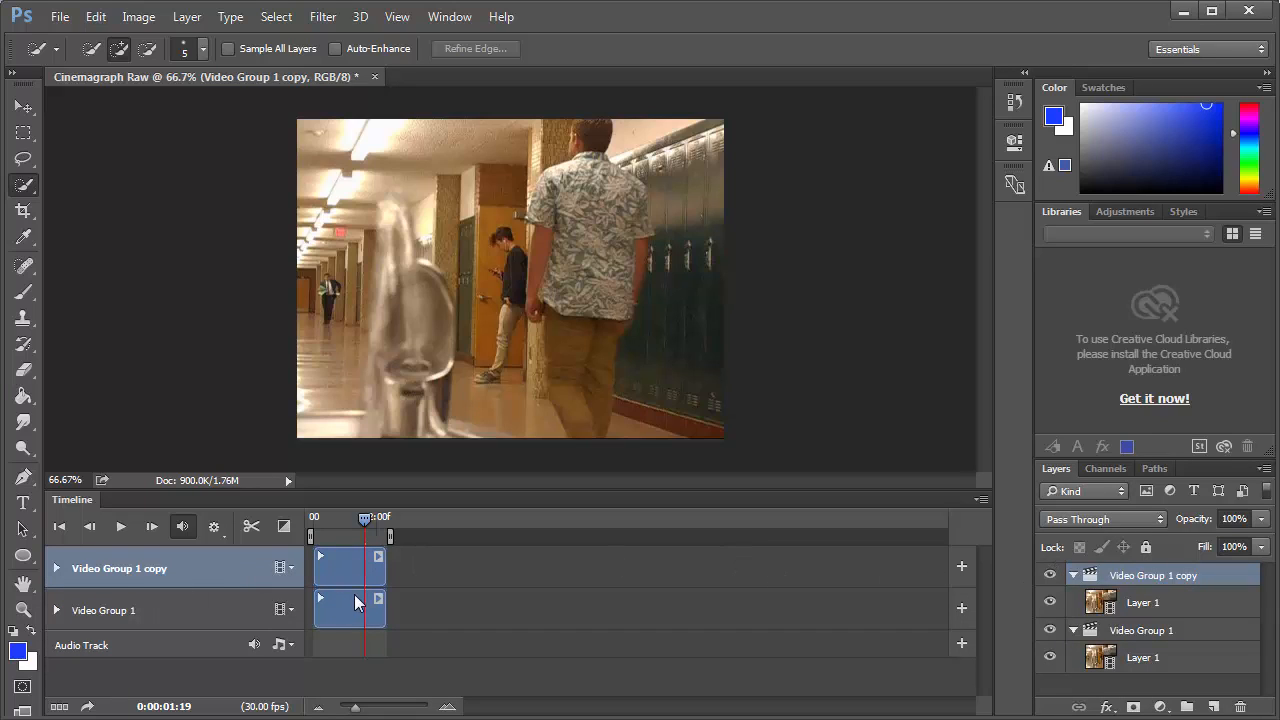
{"action": "left_click_drag", "start_coordinate": [326, 599], "coordinate": [390, 598]}
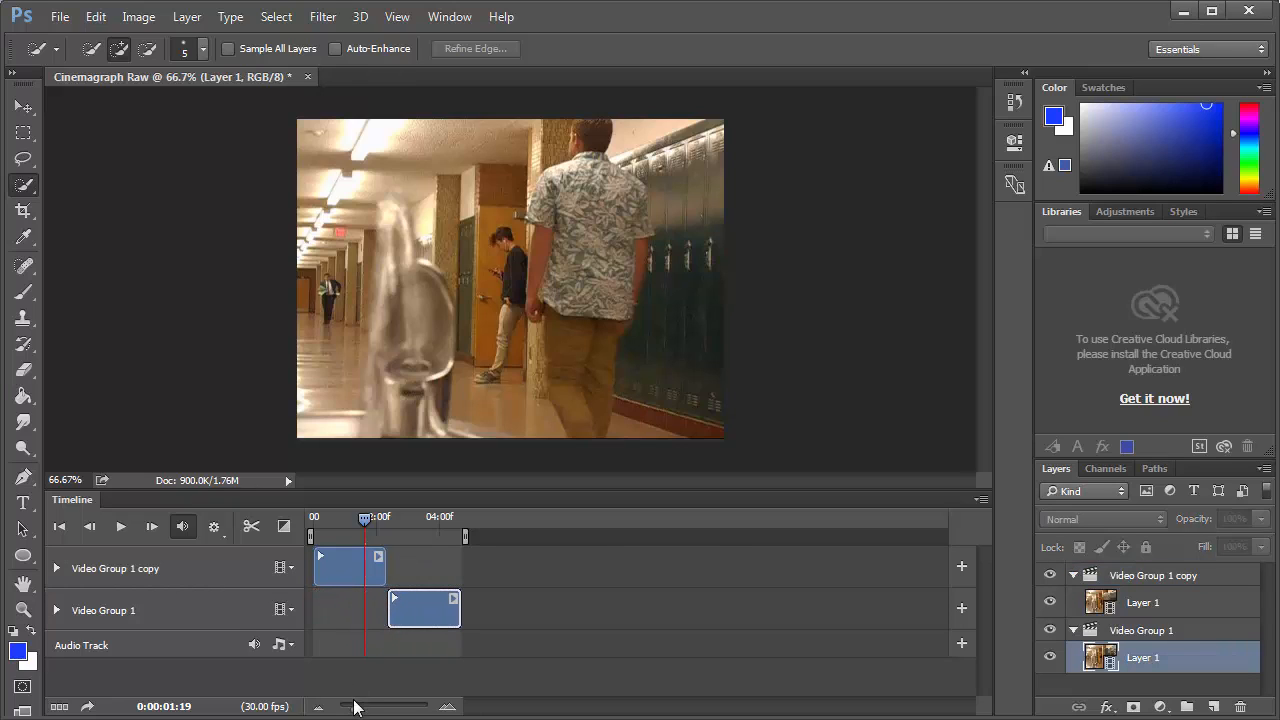
- Extend the start of the Video Group 1 clip back to about 01:20 and trim its end at 02:10, level with the copy's clip
{"action": "left_click_drag", "start_coordinate": [356, 706], "coordinate": [364, 706]}
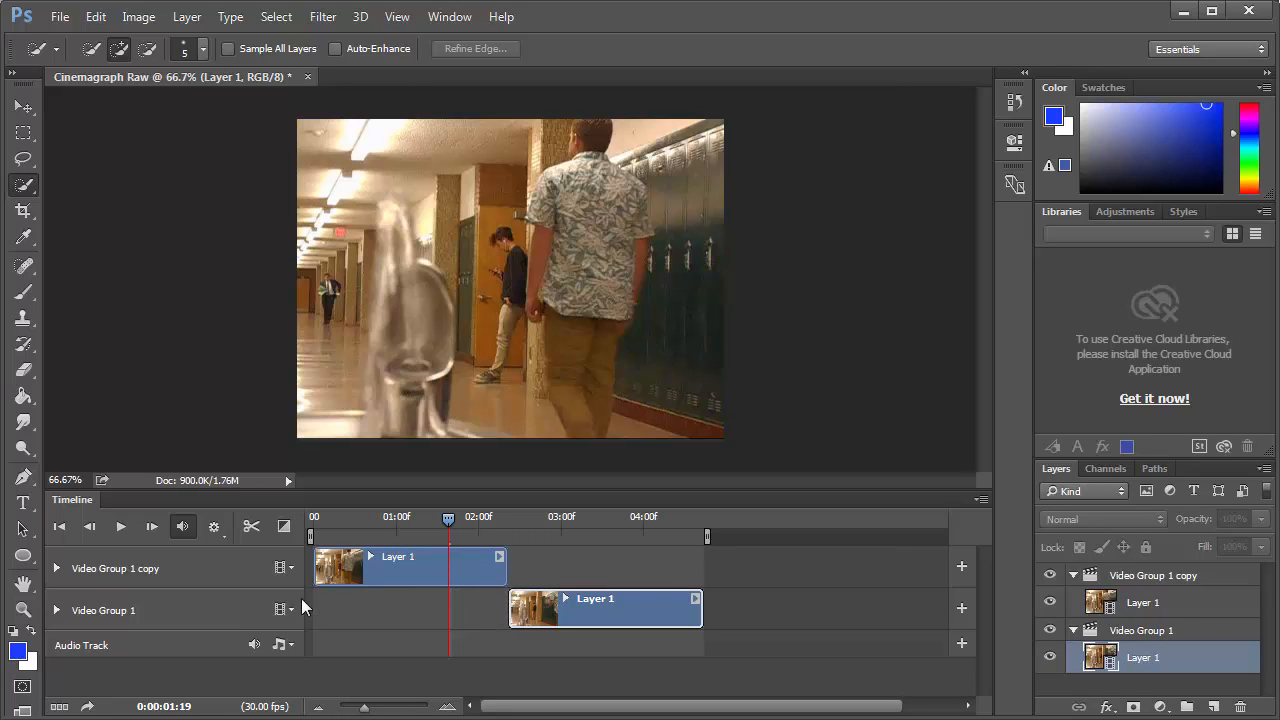
{"action": "left_click_drag", "start_coordinate": [456, 515], "coordinate": [313, 517]}
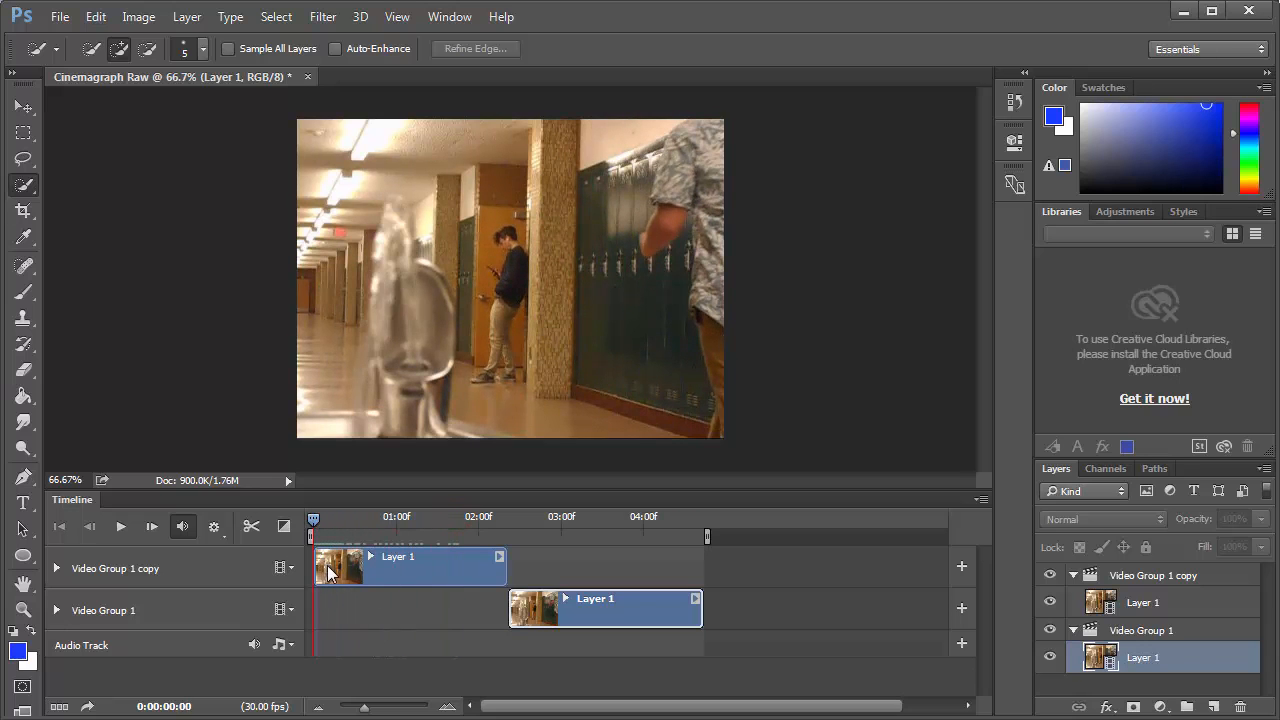
{"action": "left_click_drag", "start_coordinate": [510, 610], "coordinate": [453, 613]}
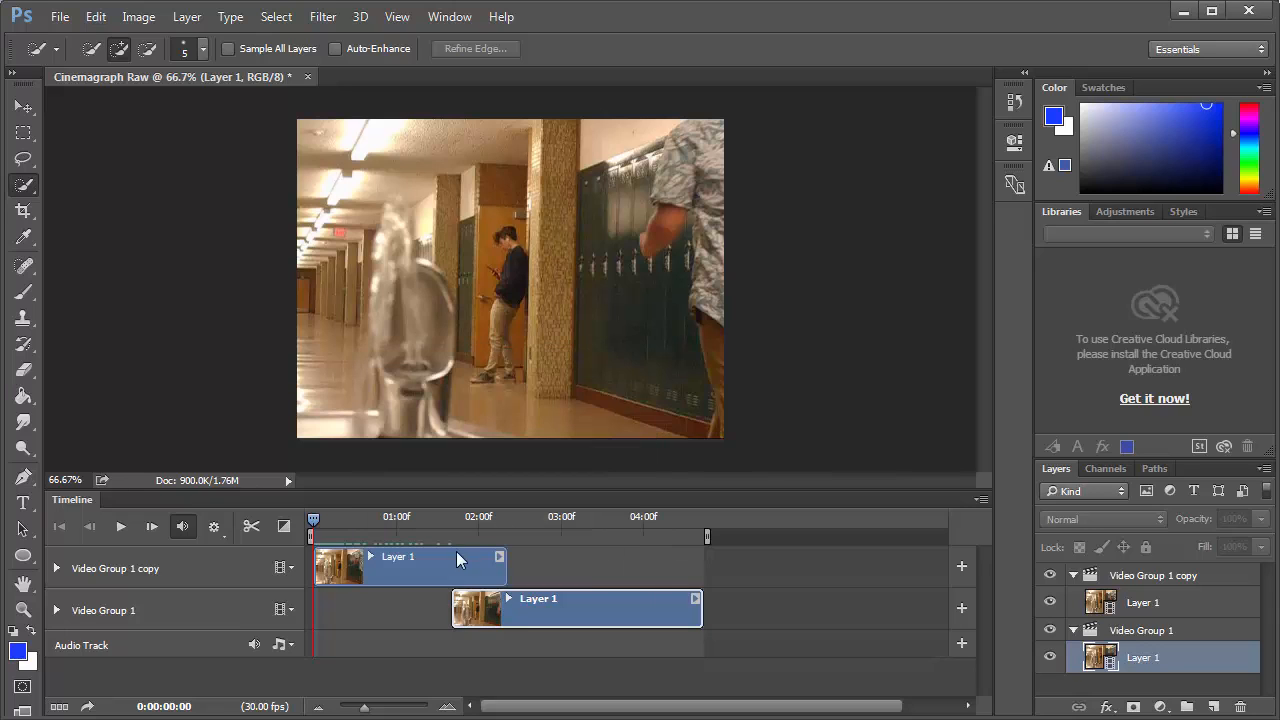
{"action": "left_click_drag", "start_coordinate": [411, 524], "coordinate": [507, 524]}
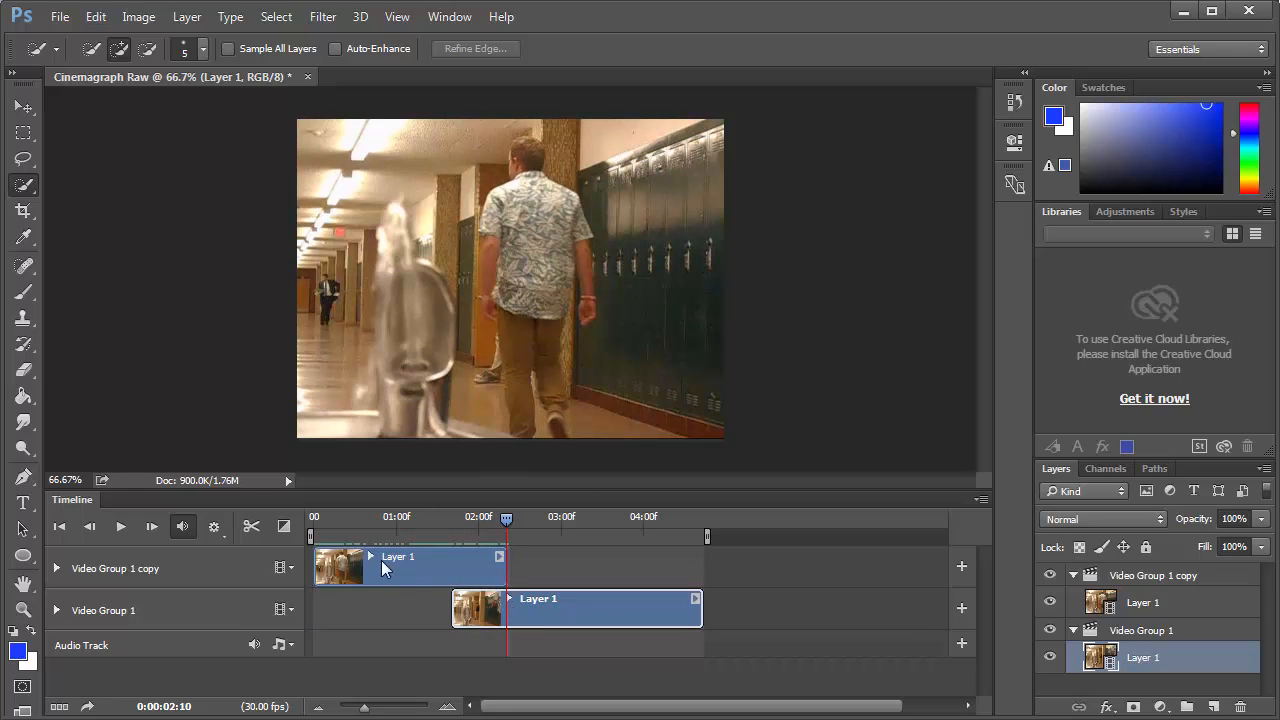
{"action": "mouse_move", "coordinate": [701, 613]}
{"action": "left_mouse_down"}
{"action": "mouse_move", "coordinate": [494, 606]}
{"action": "mouse_move", "coordinate": [508, 606]}
{"action": "left_mouse_up"}
- Add an Opacity keyframe at 0:00:01:20 to the Video Group 1 copy clip, where the lower clip begins
{"action": "left_click_drag", "start_coordinate": [496, 527], "coordinate": [358, 528]}
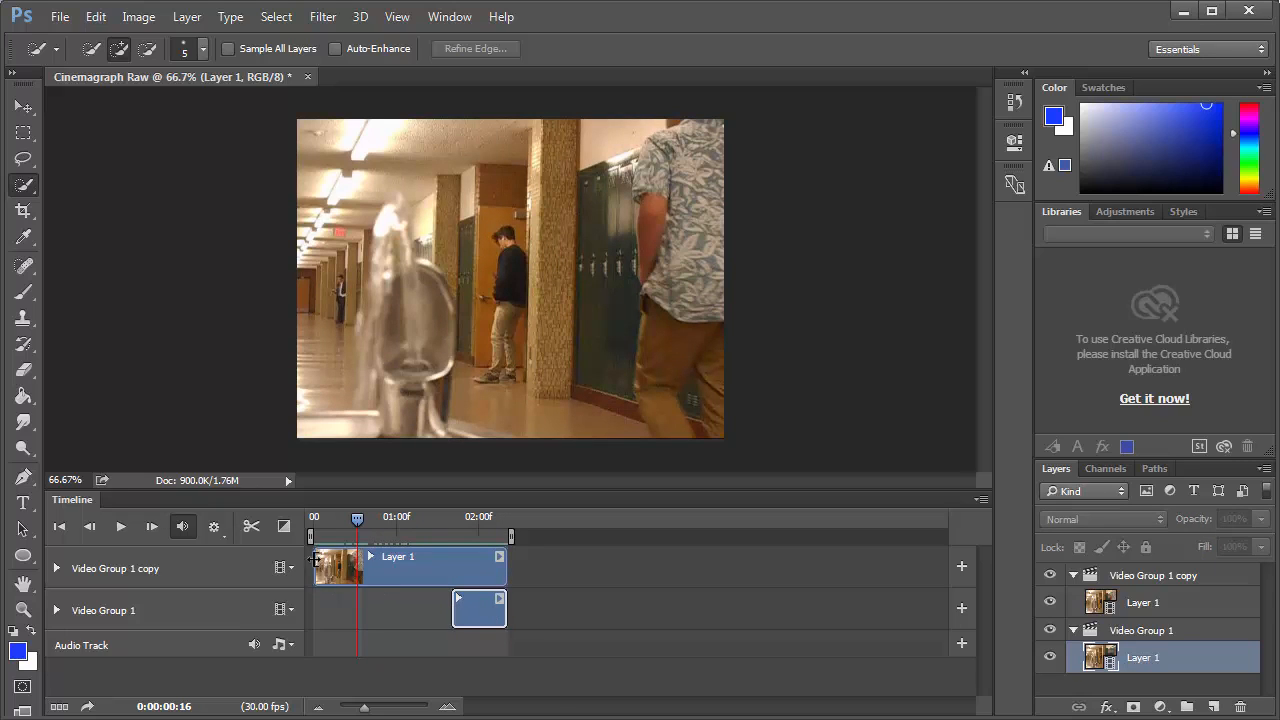
{"action": "left_click_drag", "start_coordinate": [357, 518], "coordinate": [366, 522]}
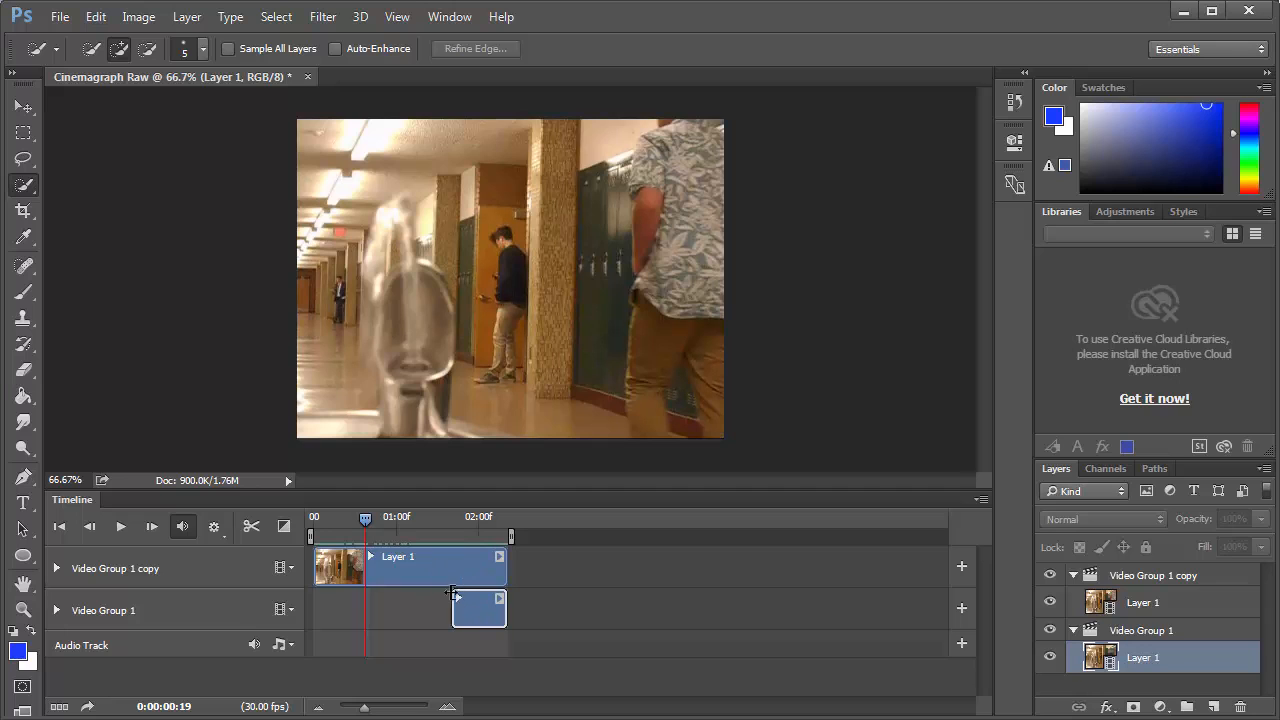
{"action": "left_click_drag", "start_coordinate": [363, 518], "coordinate": [453, 525]}
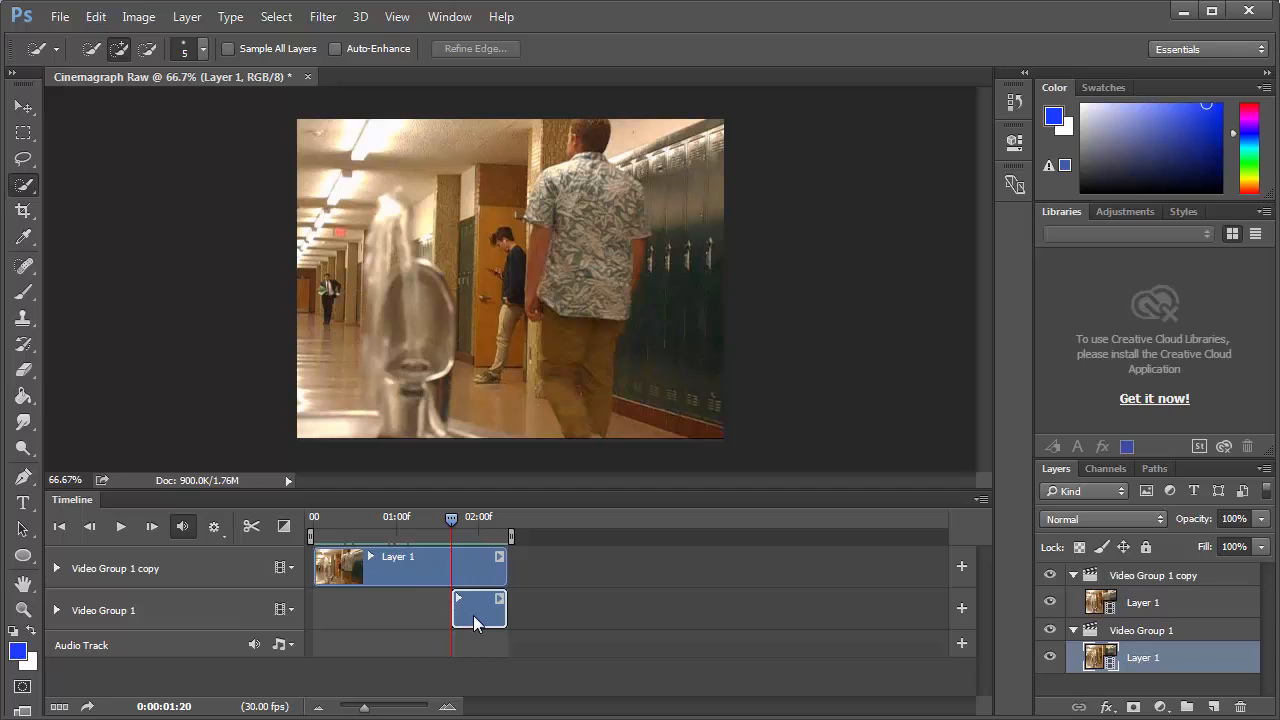
{"action": "left_click_drag", "start_coordinate": [452, 521], "coordinate": [451, 551]}
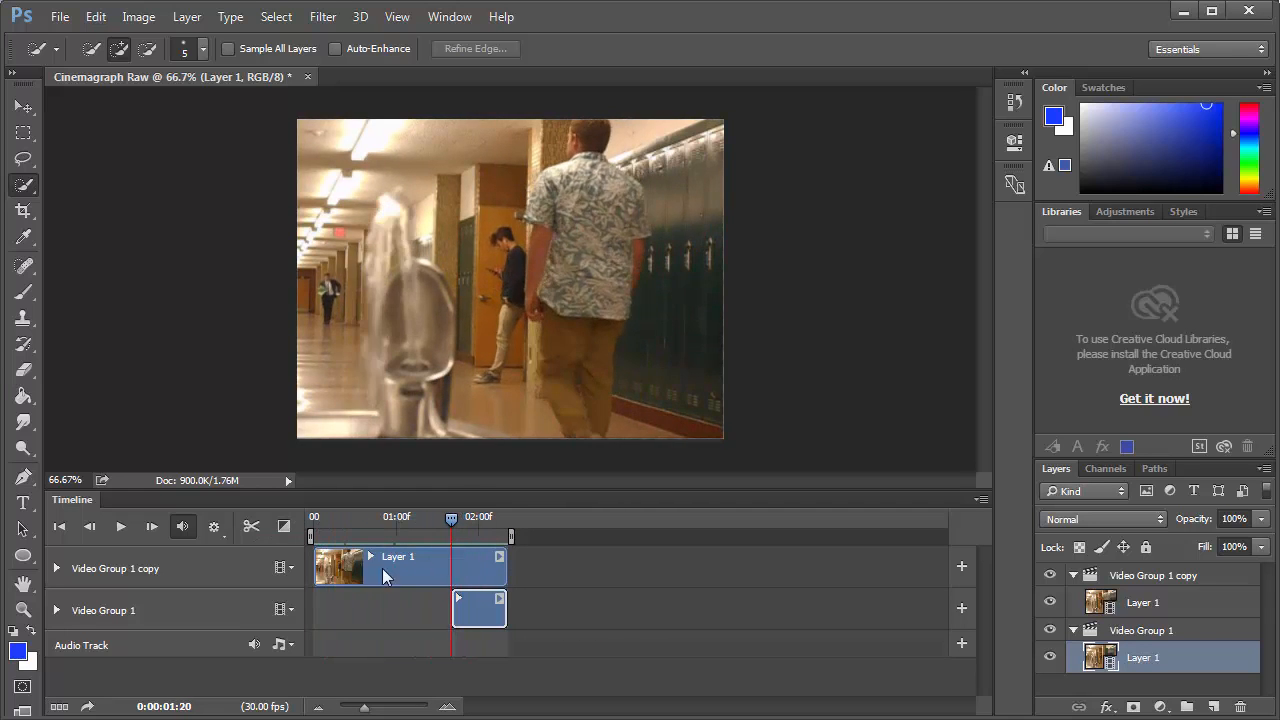
{"action": "left_click", "coordinate": [56, 568]}
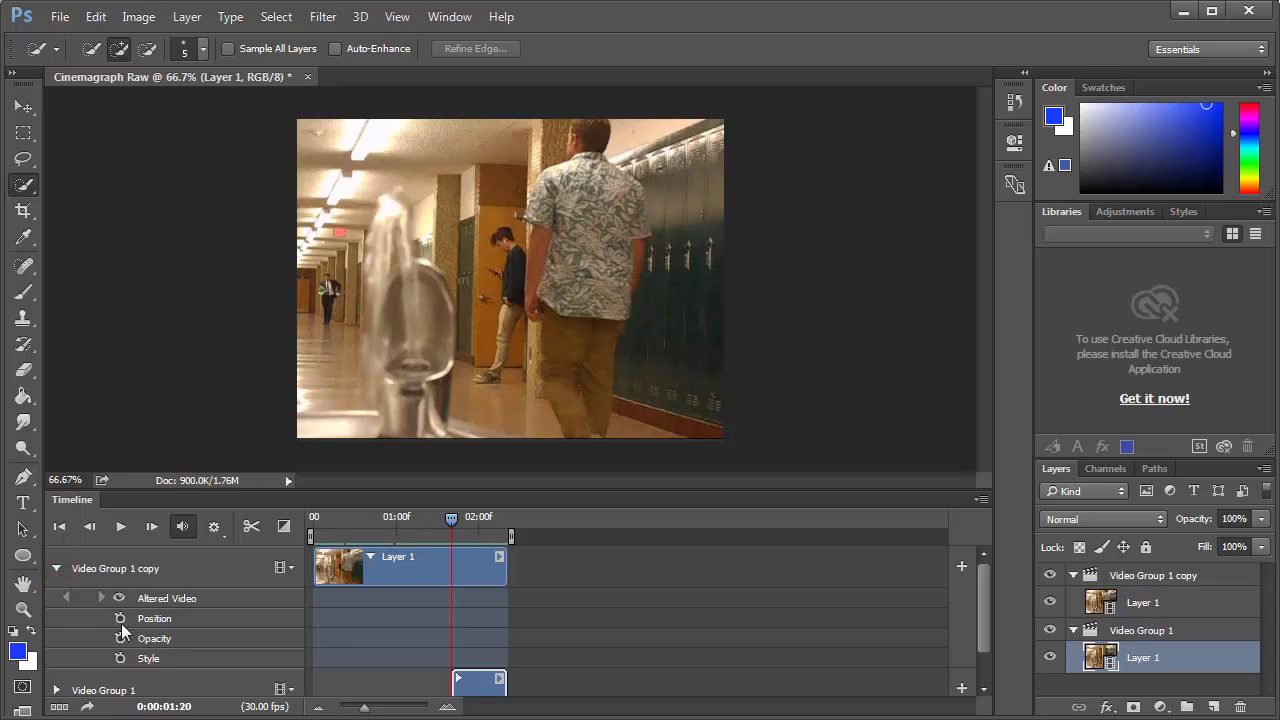
{"action": "left_click_drag", "start_coordinate": [446, 516], "coordinate": [450, 518]}
{"action": "scroll", "coordinate": [355, 559], "scroll_direction": "down", "scroll_amount": 1}
{"action": "scroll", "coordinate": [355, 559], "scroll_direction": "up", "scroll_amount": 1}
{"action": "left_click", "coordinate": [121, 639]}
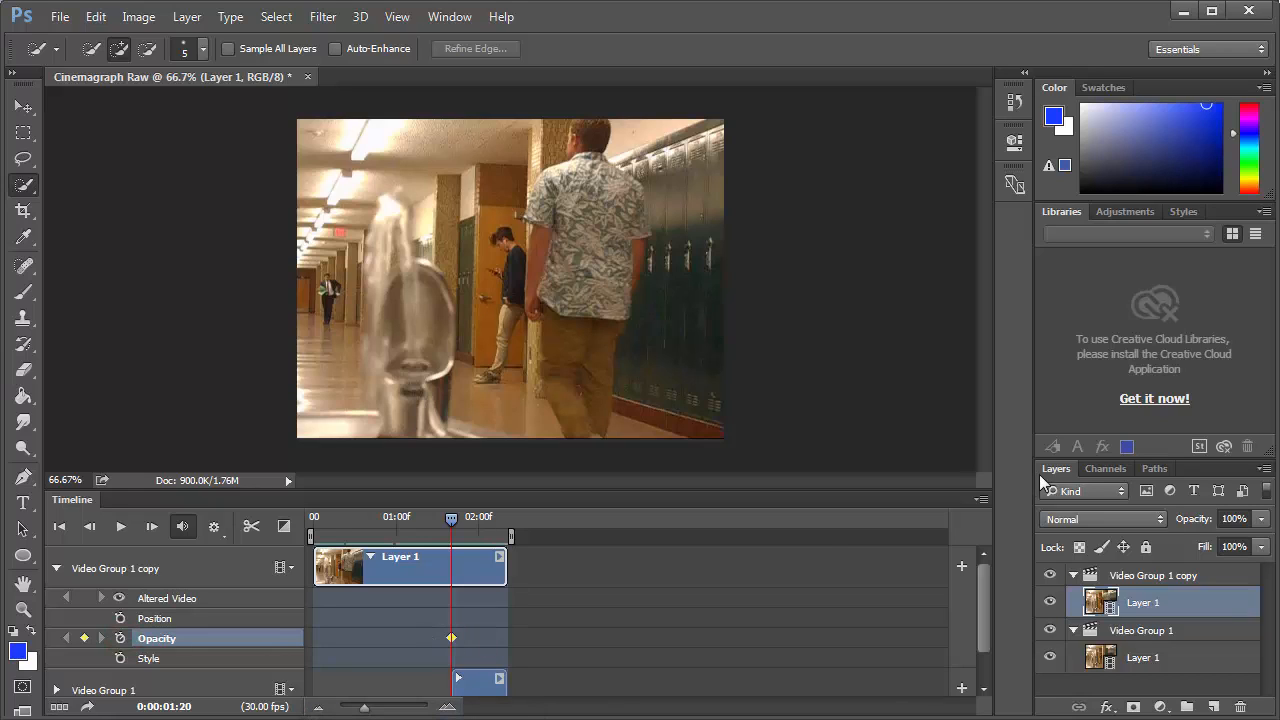
{"action": "left_click", "coordinate": [1220, 518]}
- Keyframe the Video Group 1 copy clip's opacity to 0% at 0:00:02:10, the end of the clip
{"action": "left_click", "coordinate": [453, 521]}
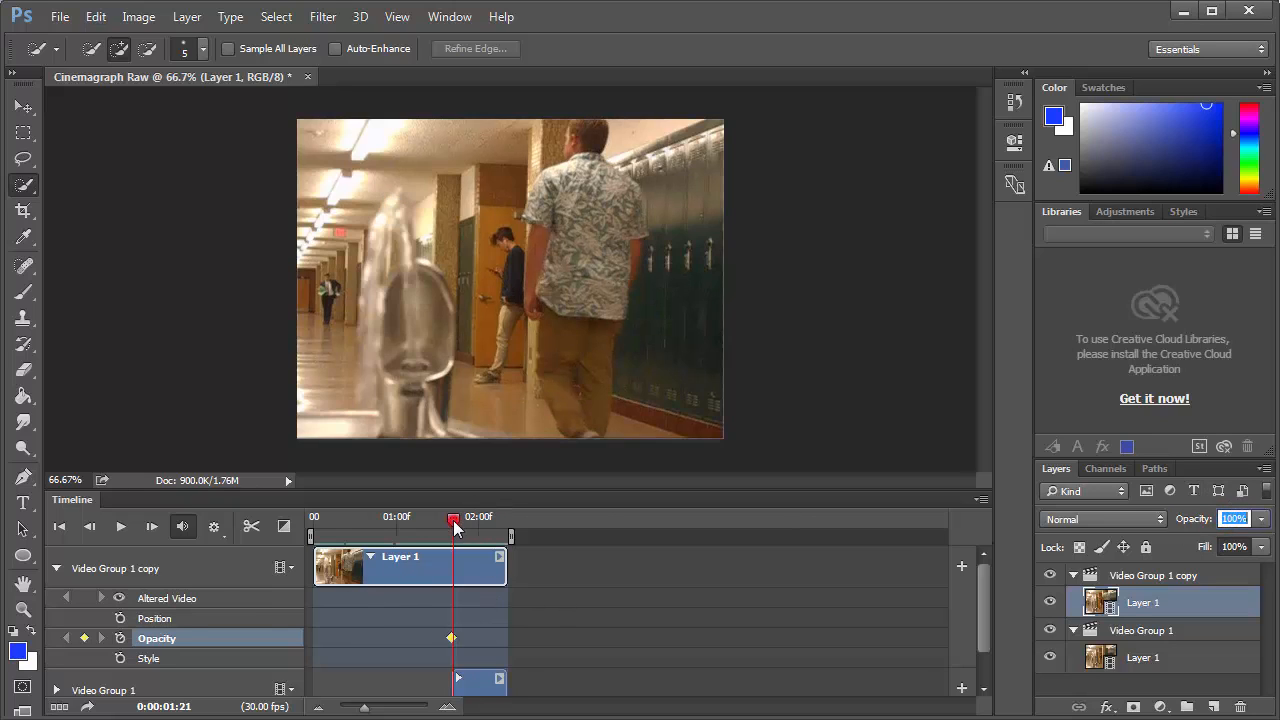
{"action": "left_click_drag", "start_coordinate": [453, 520], "coordinate": [521, 512]}
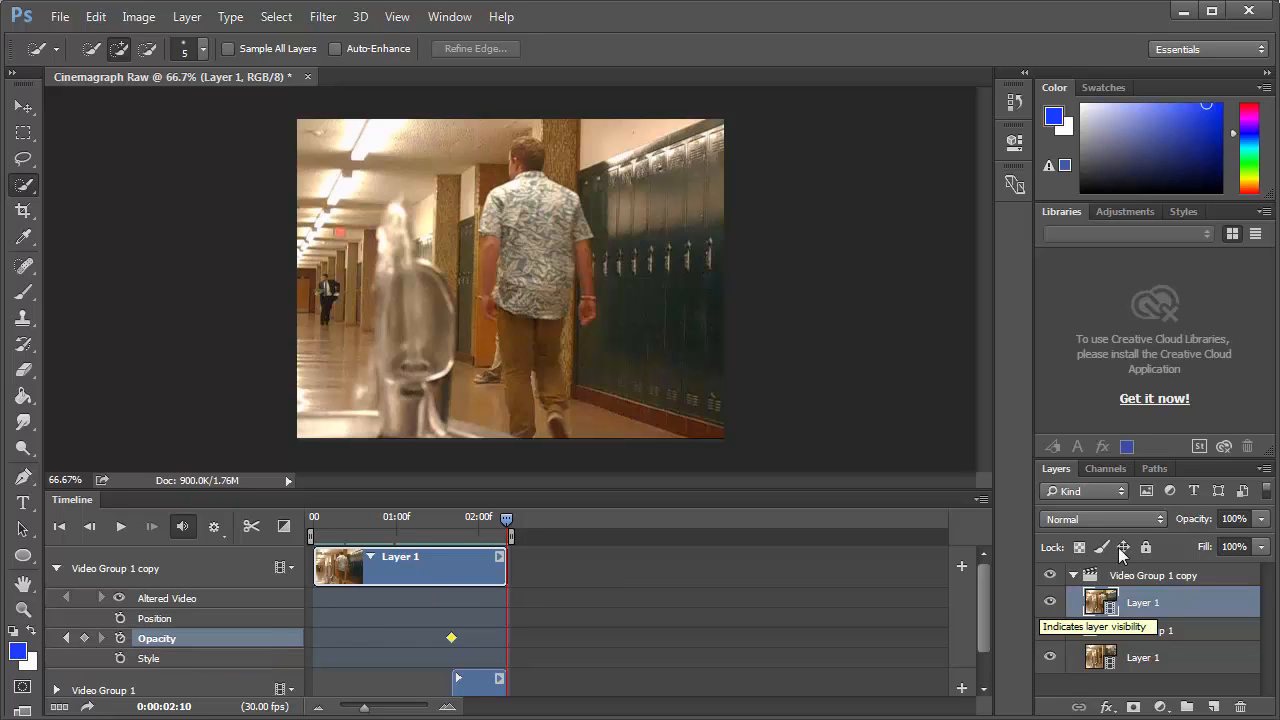
{"action": "left_click", "coordinate": [1222, 518]}
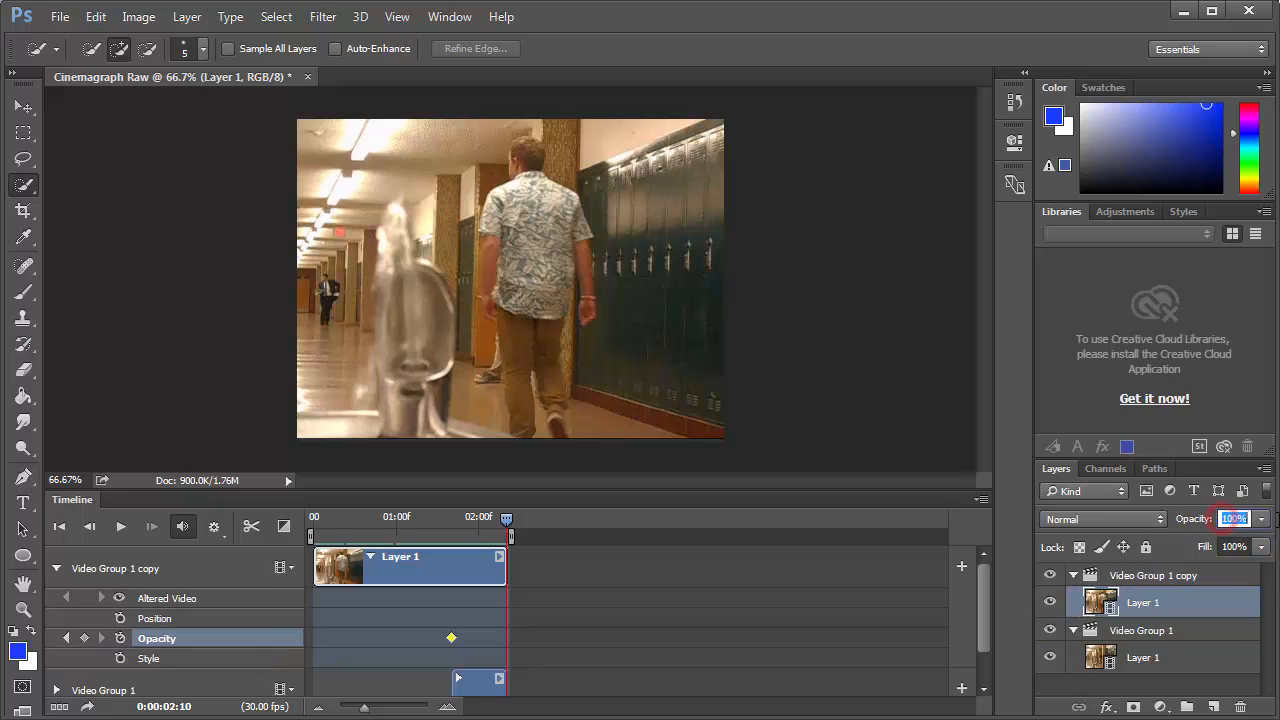
{"action": "type", "text": "0"}
{"action": "key", "text": "Return"}
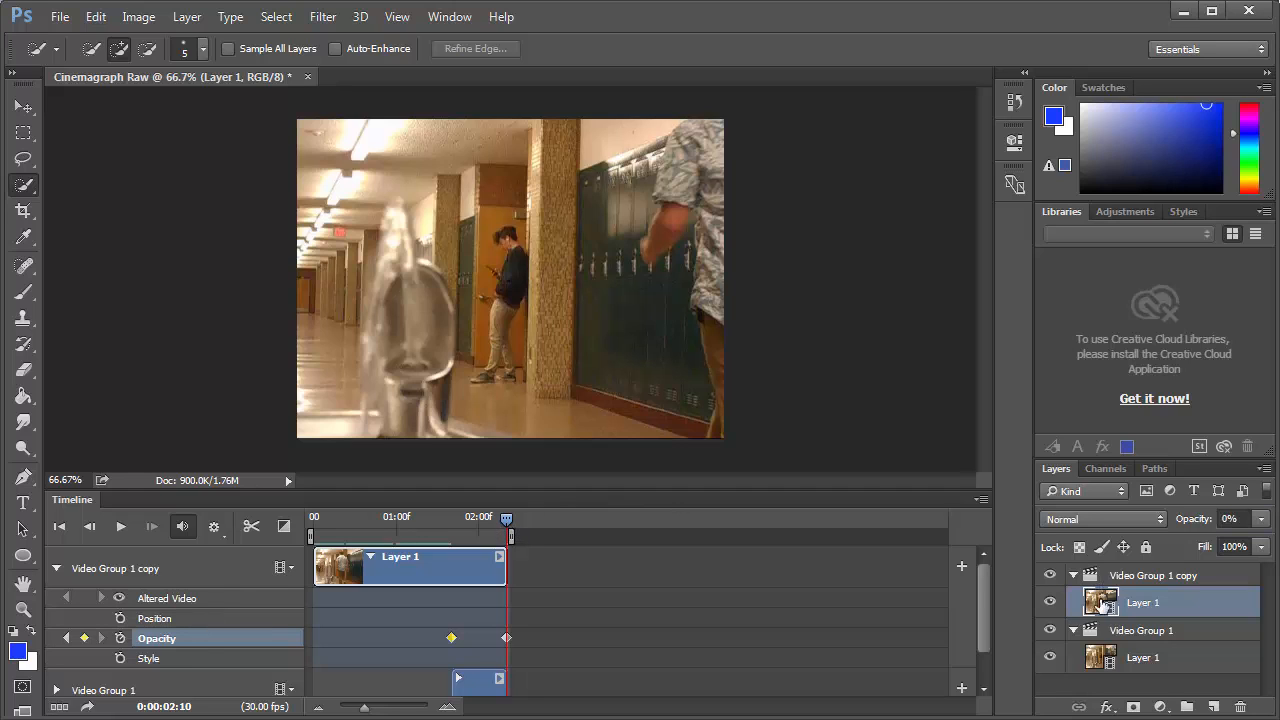
- Check the cross-fade by hiding and reshowing the upper Layer 1 and scrubbing between 0:00:02:10 and the start
{"action": "left_click", "coordinate": [1050, 657]}
{"action": "left_click", "coordinate": [1050, 657]}
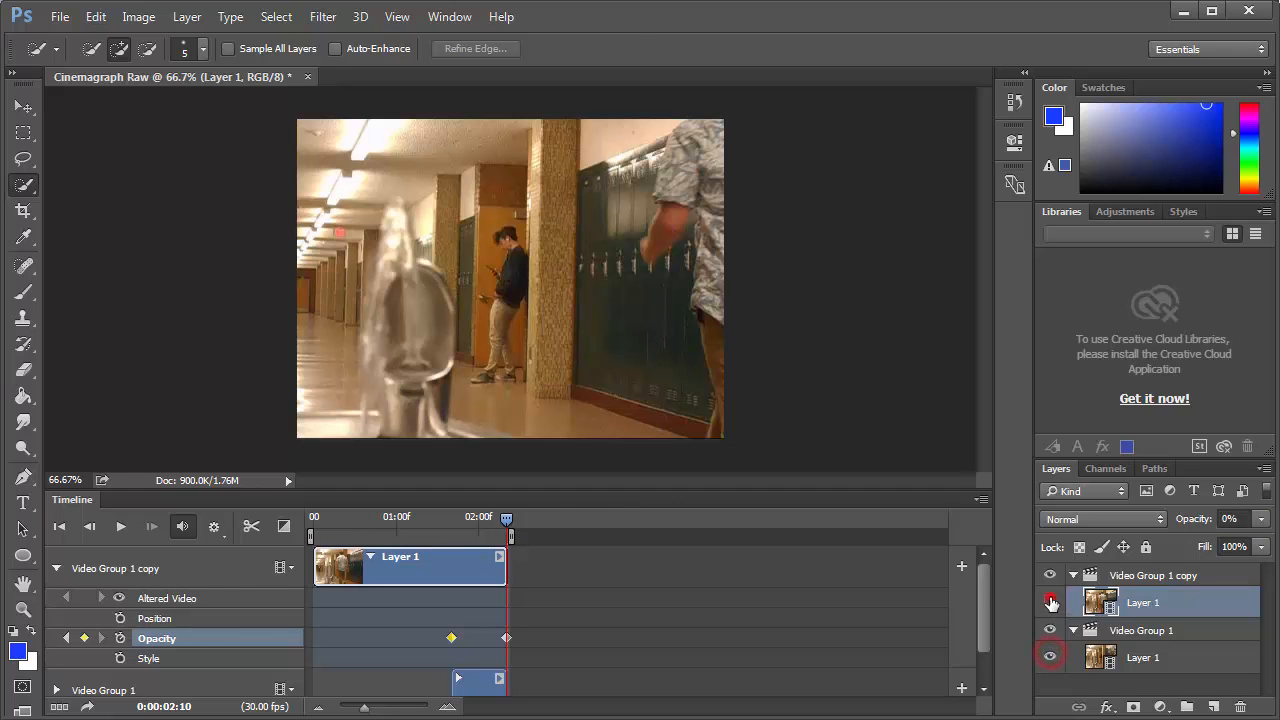
{"action": "left_click", "coordinate": [1049, 602]}
{"action": "left_click_drag", "start_coordinate": [507, 528], "coordinate": [482, 522]}
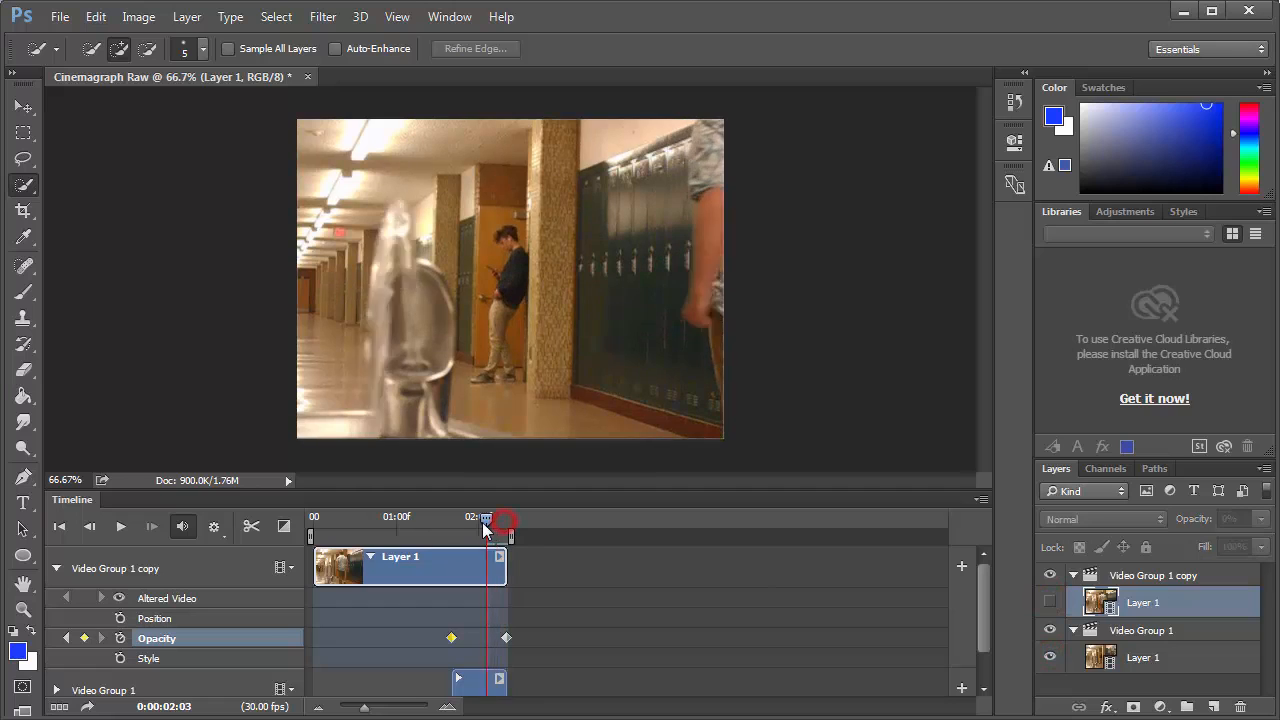
{"action": "left_click", "coordinate": [1049, 602]}
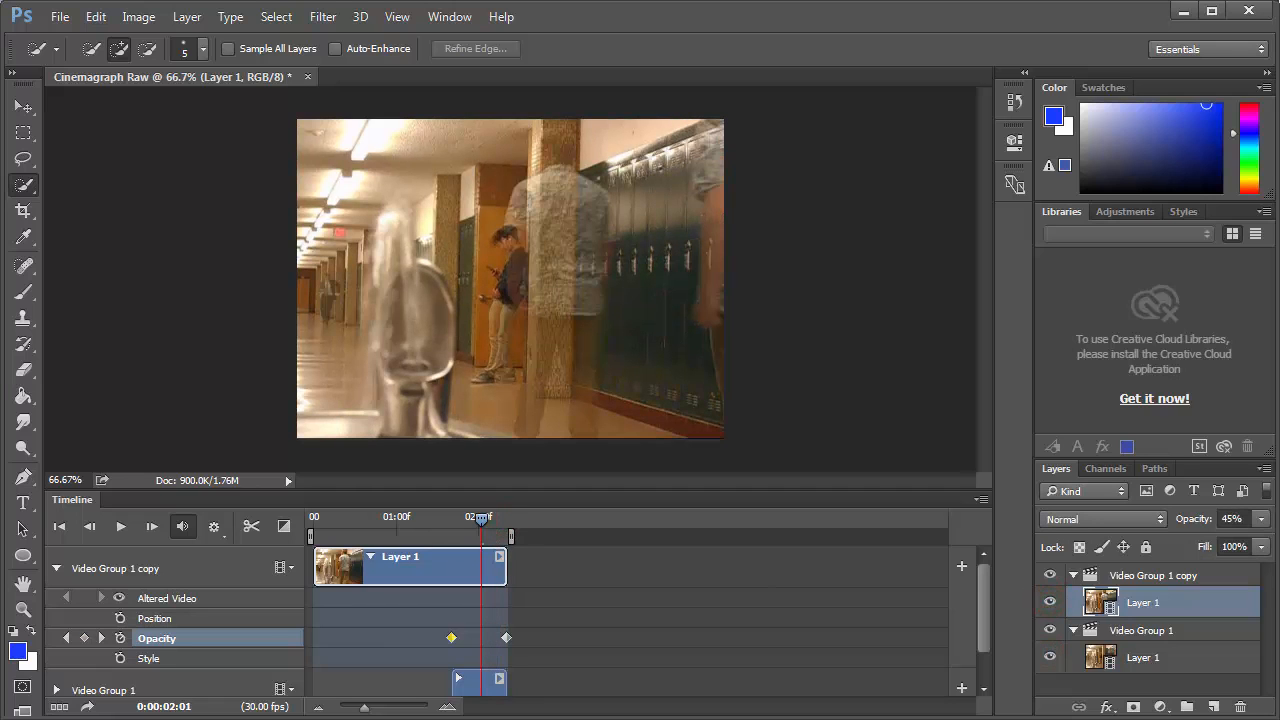
{"action": "left_click_drag", "start_coordinate": [466, 526], "coordinate": [443, 520]}
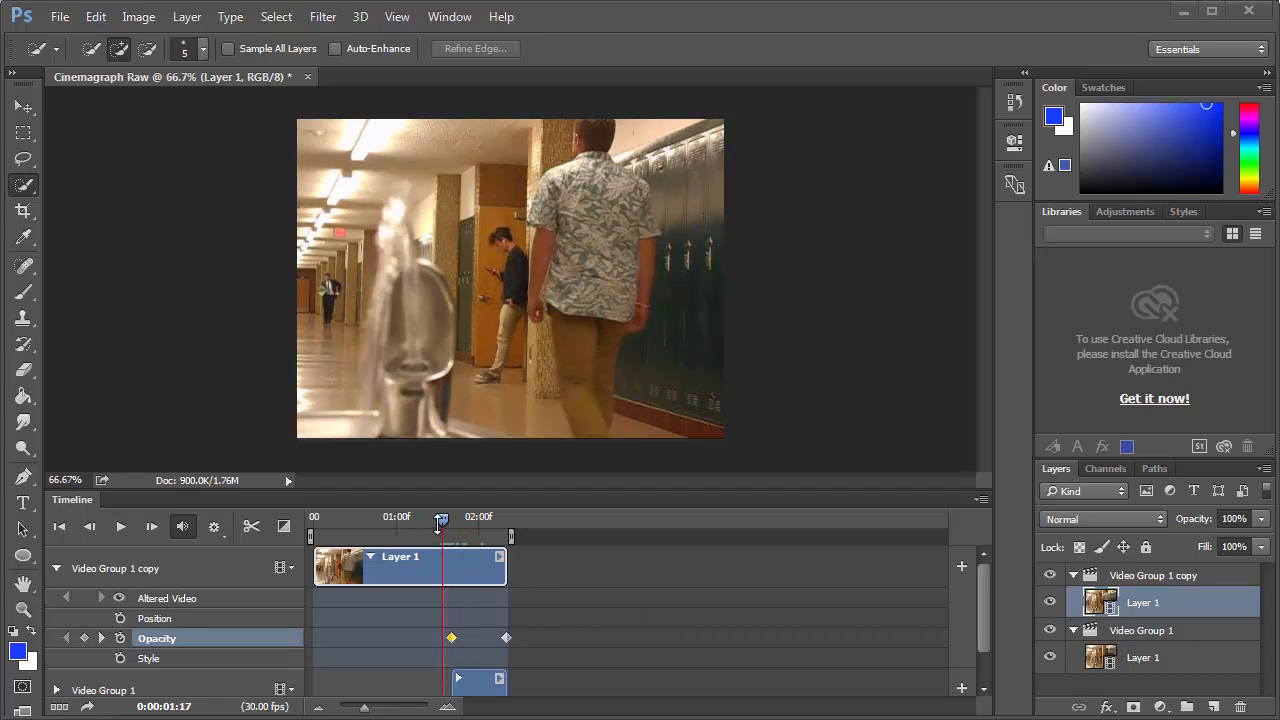
{"action": "left_click_drag", "start_coordinate": [443, 528], "coordinate": [317, 541]}
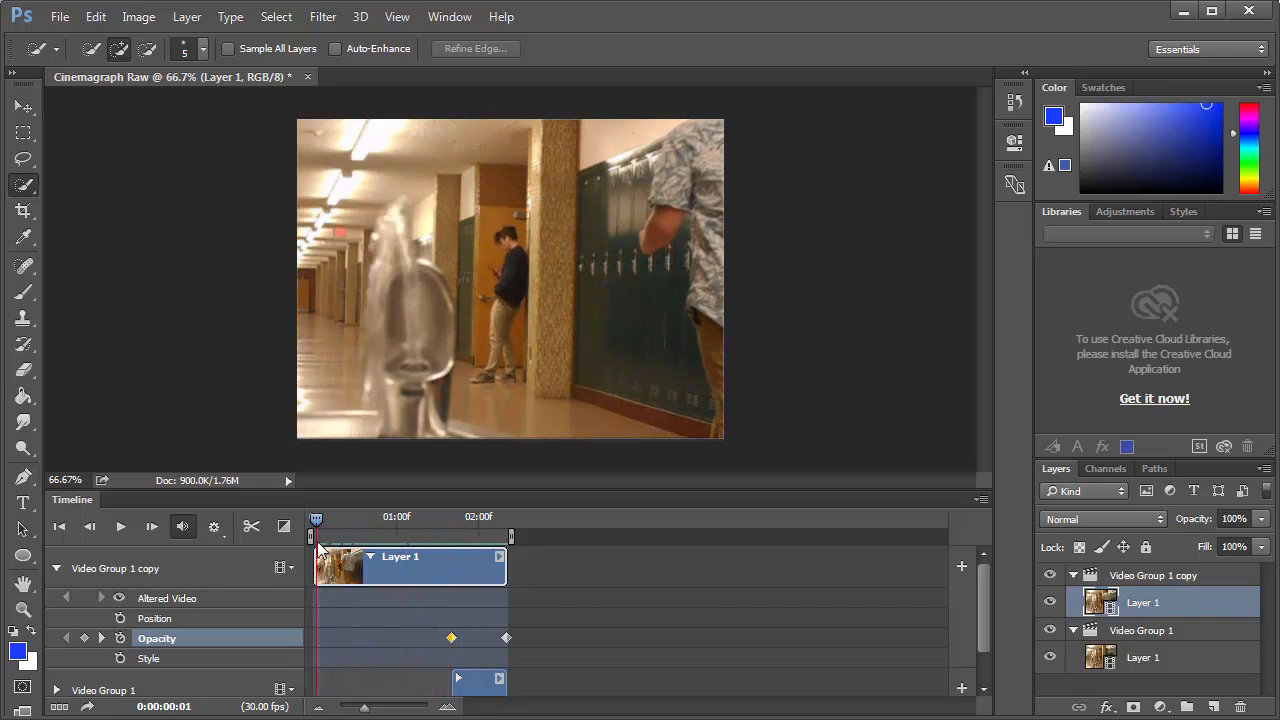
- Stamp the visible frame at 0:00:01:03 into a new still layer above Video Group 1 copy
{"action": "left_click", "coordinate": [57, 568]}
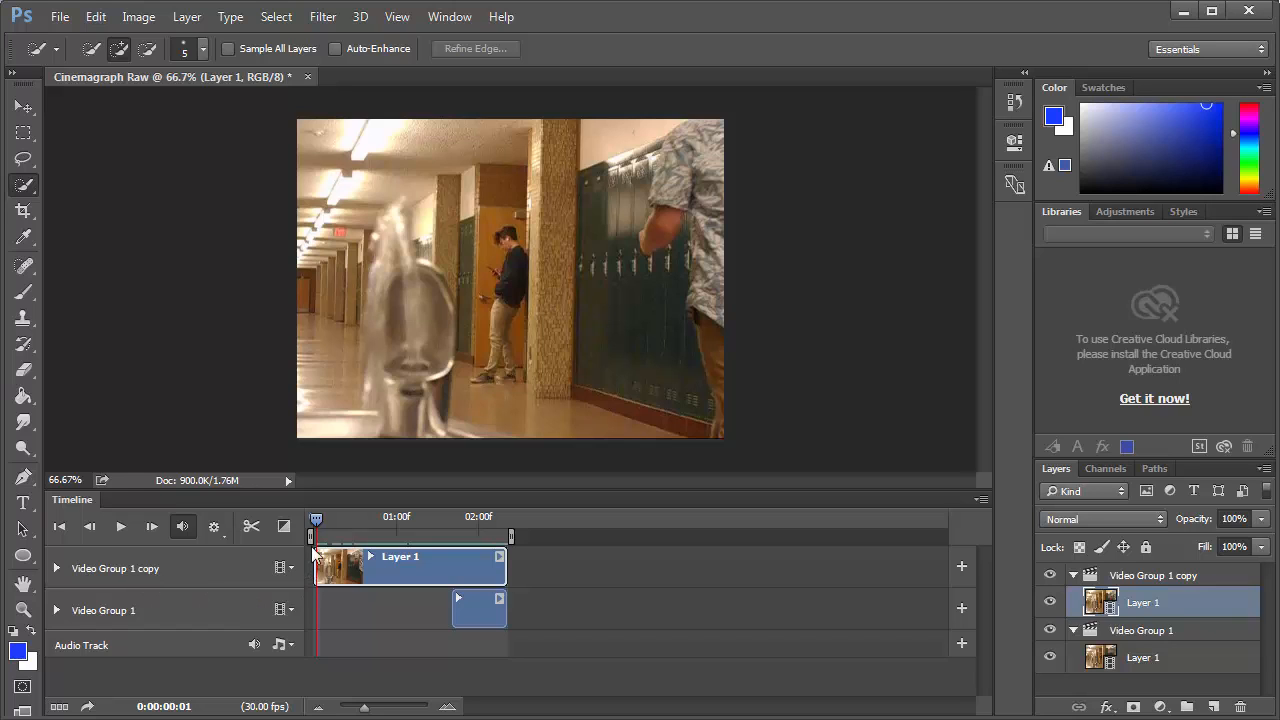
{"action": "left_click_drag", "start_coordinate": [316, 517], "coordinate": [403, 537]}
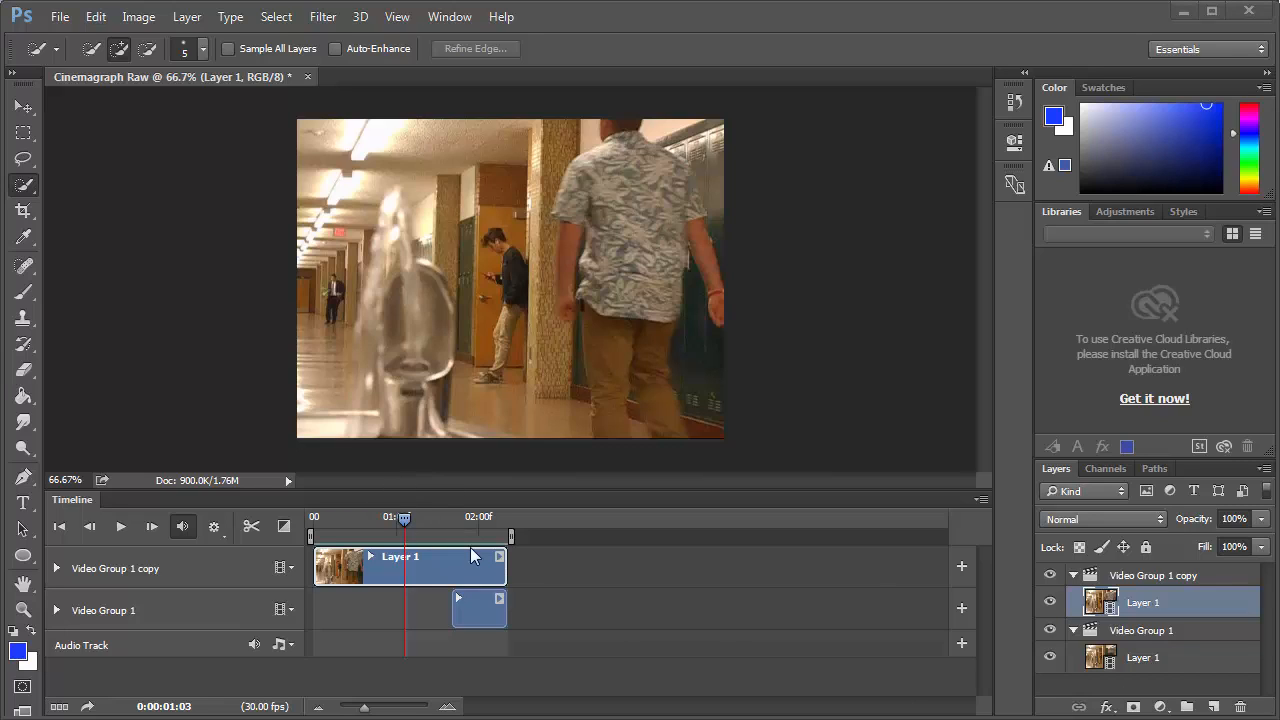
{"action": "left_click", "coordinate": [196, 567]}
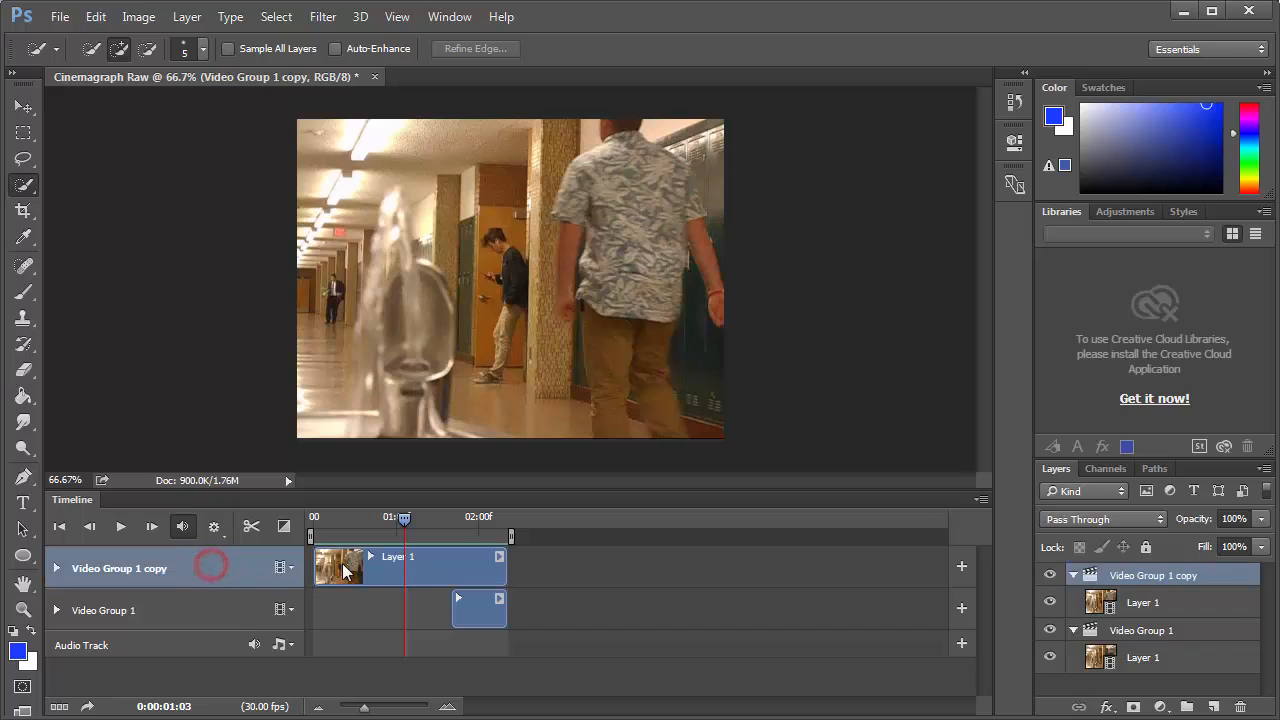
{"action": "left_click", "coordinate": [425, 562]}
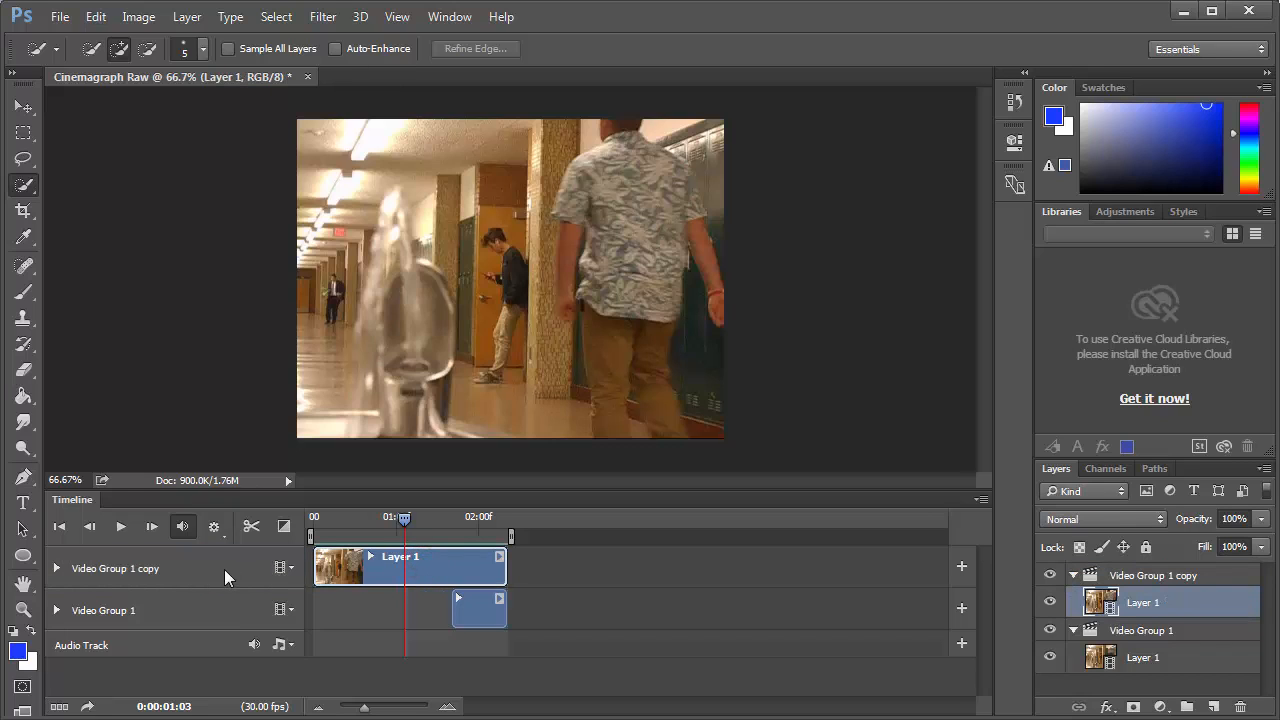
{"action": "left_click", "coordinate": [215, 564]}
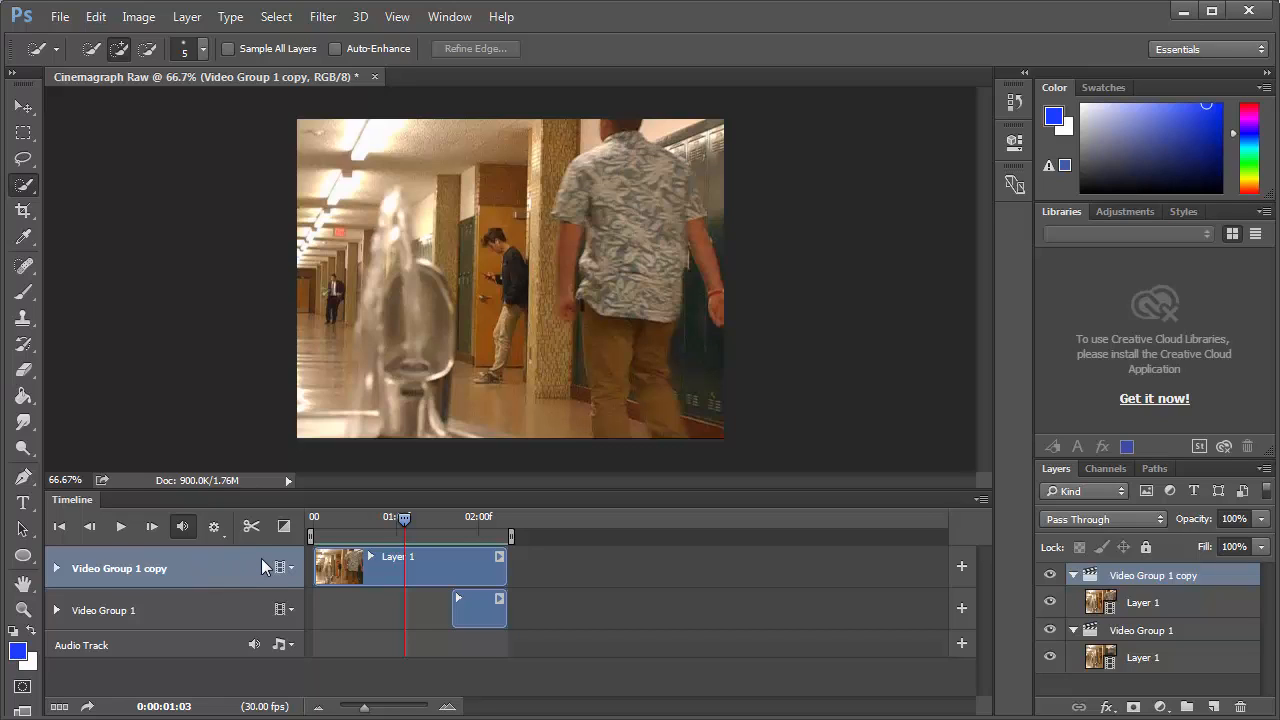
{"action": "key", "text": "ctrl+alt+shift+e"}
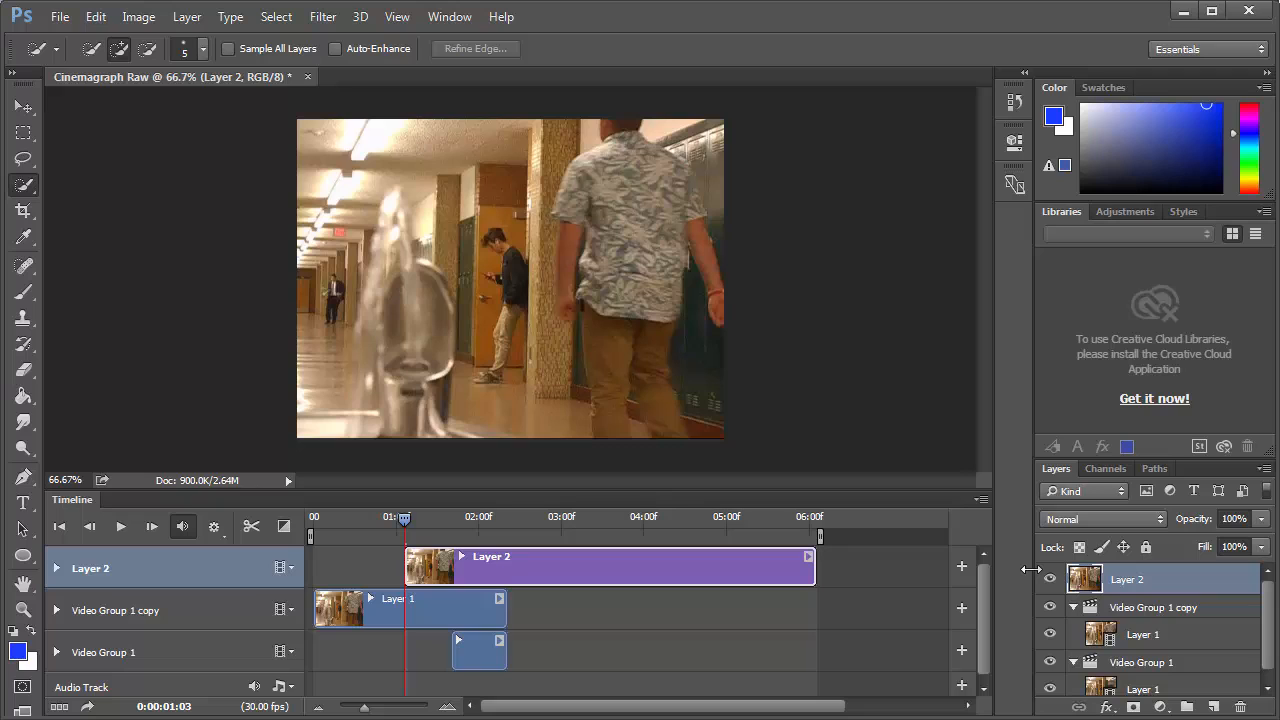
- Move the Layer 2 clip to the start of the timeline and trim its end level with the video clips
{"action": "left_click_drag", "start_coordinate": [508, 571], "coordinate": [413, 571]}
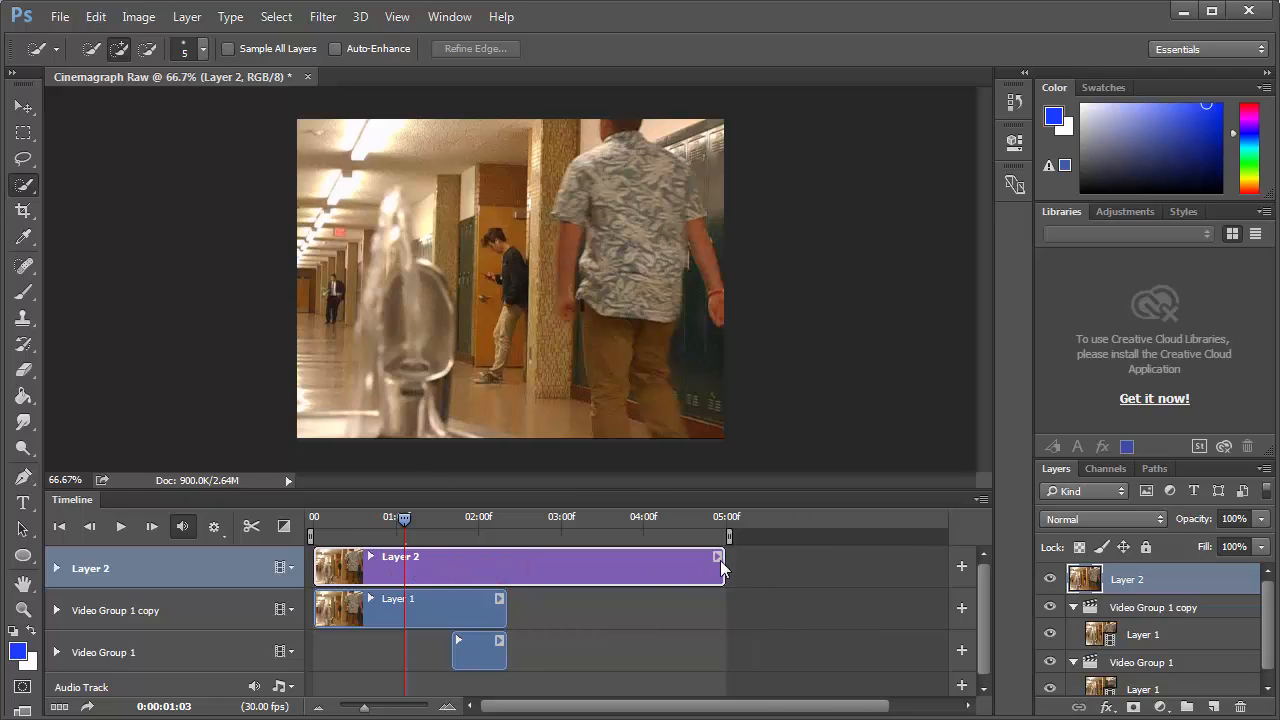
{"action": "left_click_drag", "start_coordinate": [720, 560], "coordinate": [507, 562]}
{"action": "mouse_move", "coordinate": [386, 518]}
{"action": "left_mouse_down"}
{"action": "mouse_move", "coordinate": [319, 523]}
{"action": "mouse_move", "coordinate": [503, 515]}
{"action": "mouse_move", "coordinate": [399, 520]}
{"action": "left_mouse_up"}
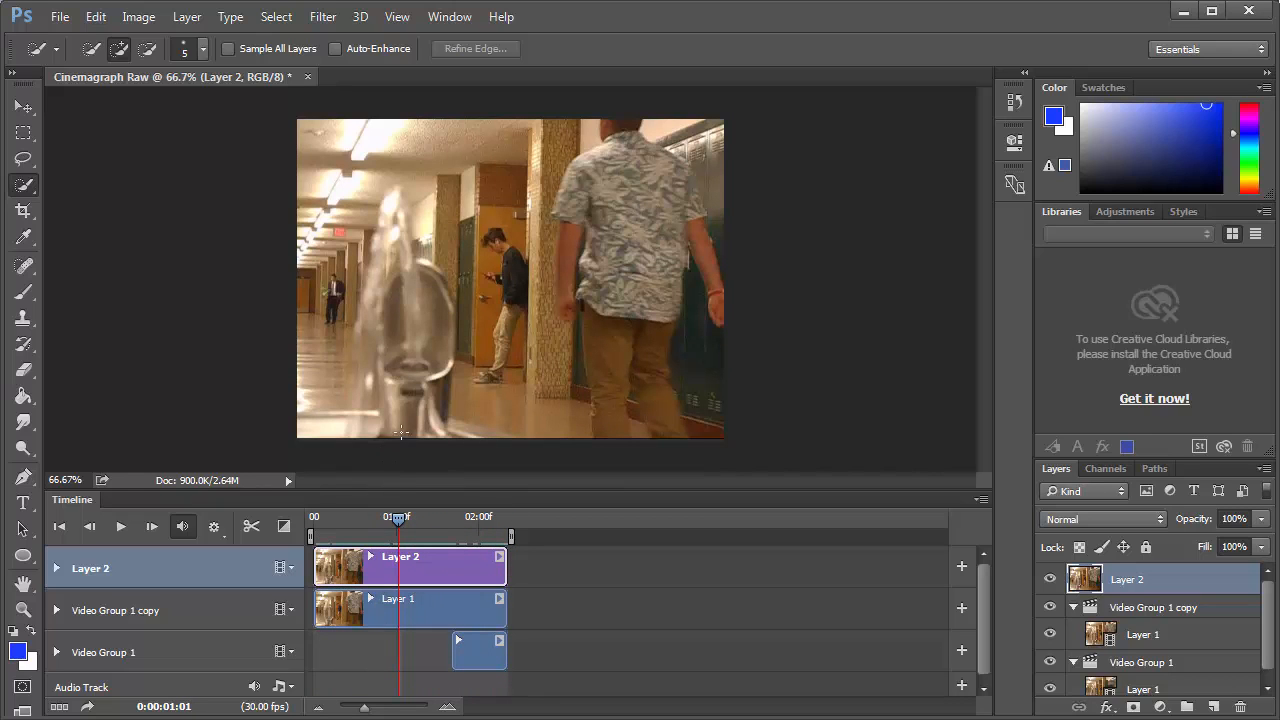
{"action": "left_click_drag", "start_coordinate": [404, 518], "coordinate": [369, 518]}
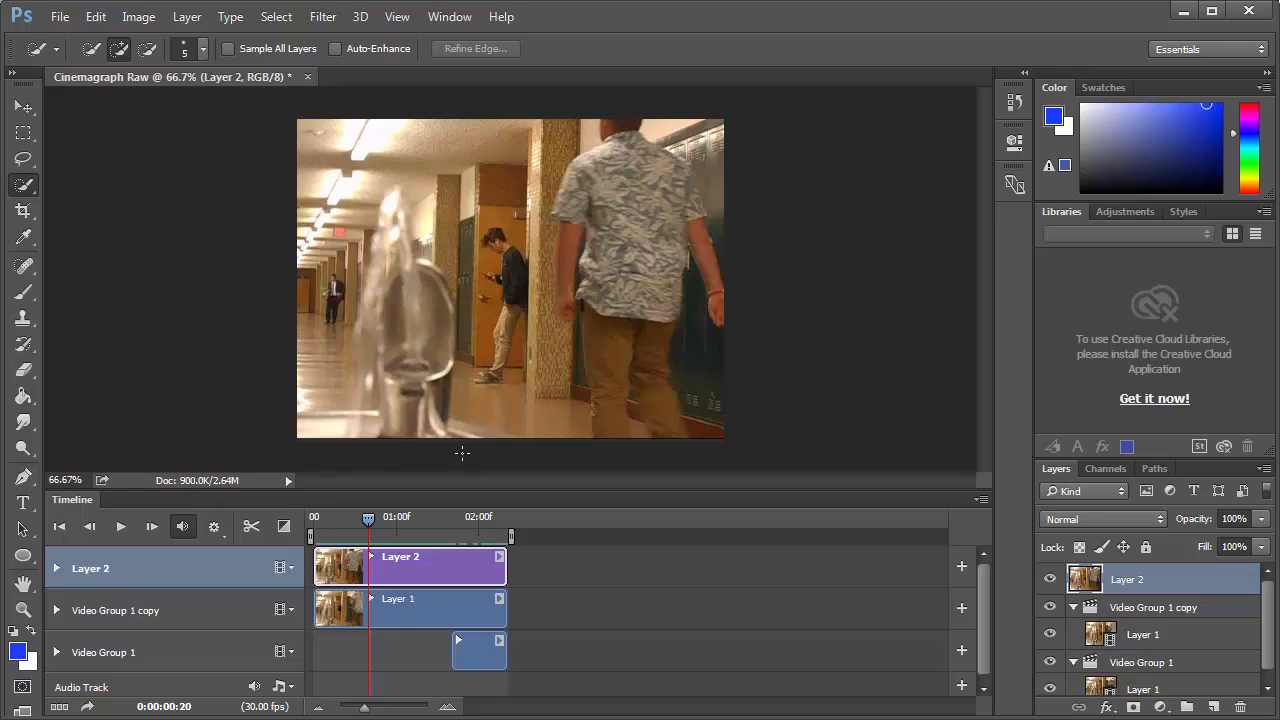
- Try erasing the water fountain area from Layer 2 with a 200 px eraser
{"action": "left_click_drag", "start_coordinate": [358, 518], "coordinate": [363, 518]}
{"action": "left_click", "coordinate": [23, 369]}
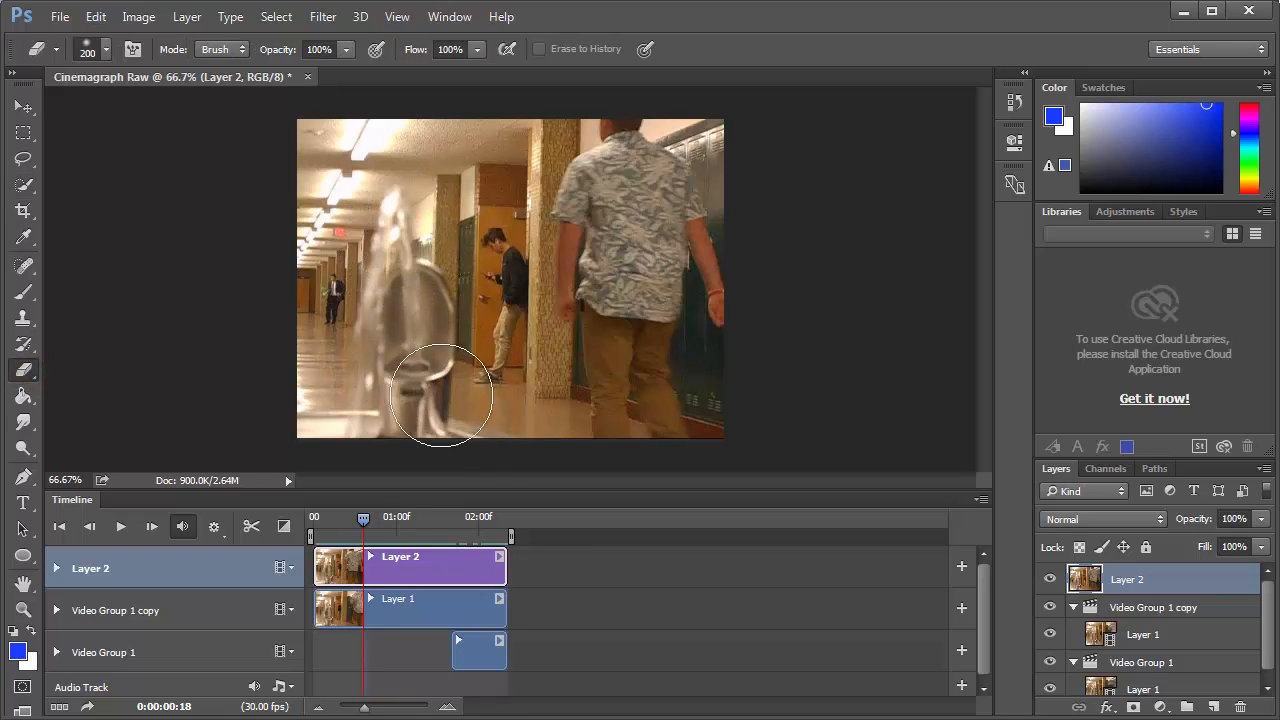
{"action": "left_click_drag", "start_coordinate": [413, 289], "coordinate": [409, 398]}
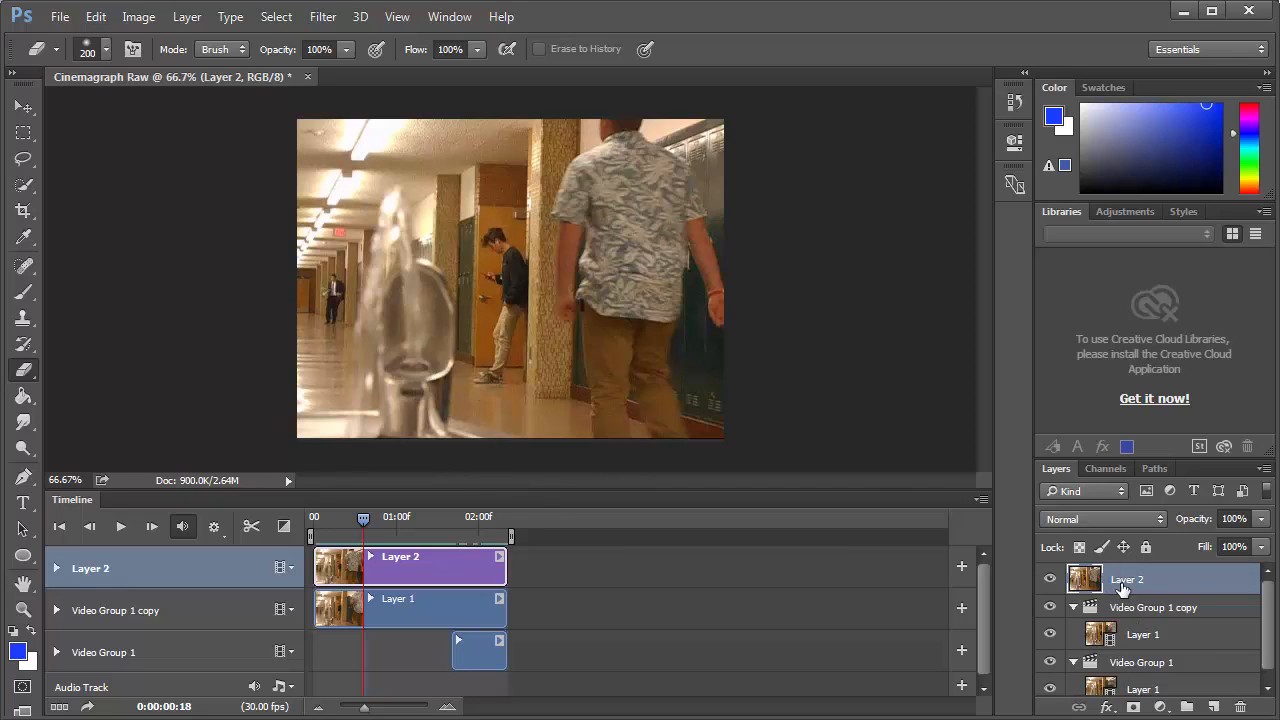
- Add a layer mask to Layer 2 and paint the water fountain black on it with a soft brush, down to 125 px
{"action": "left_click", "coordinate": [1133, 707]}
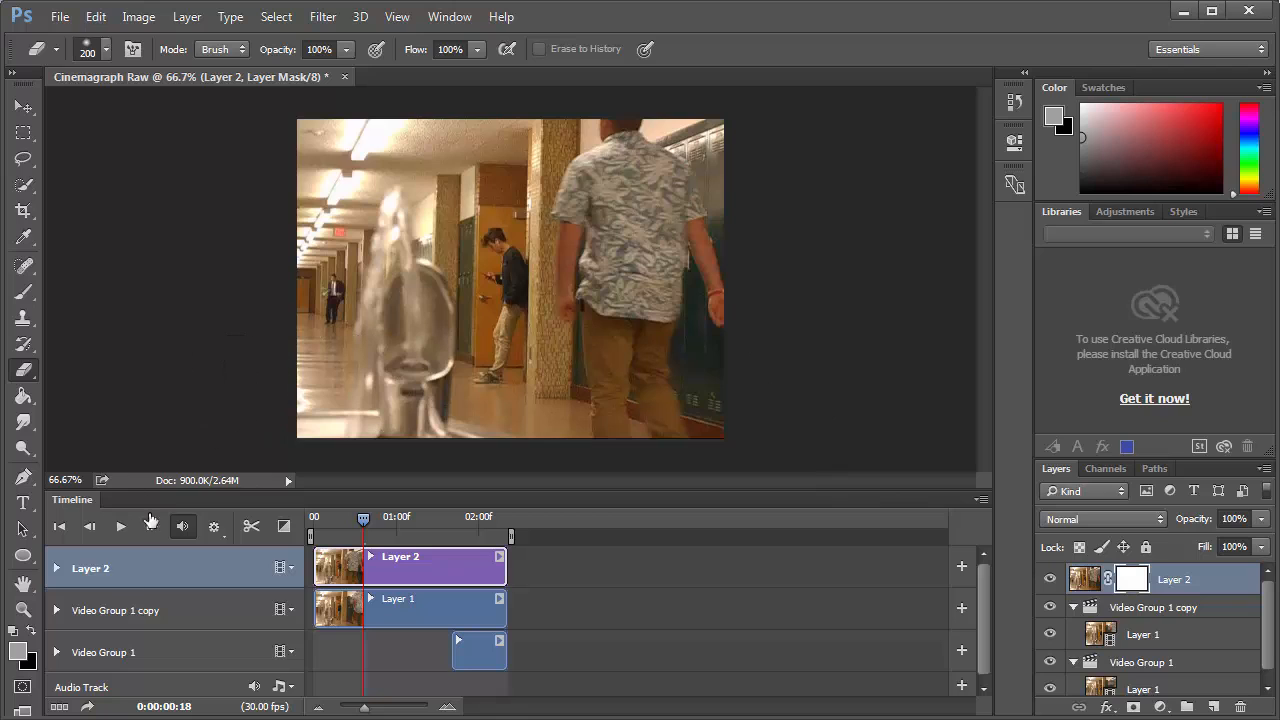
{"action": "key", "text": "d"}
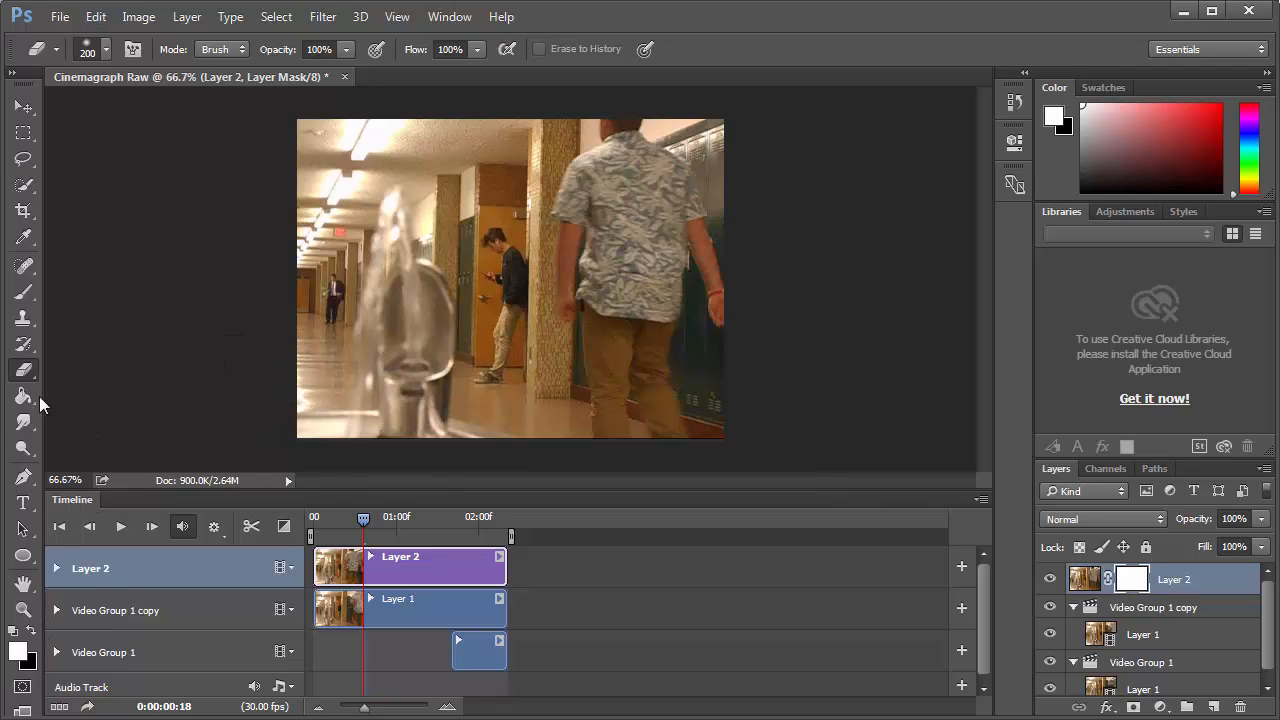
{"action": "left_click", "coordinate": [23, 291]}
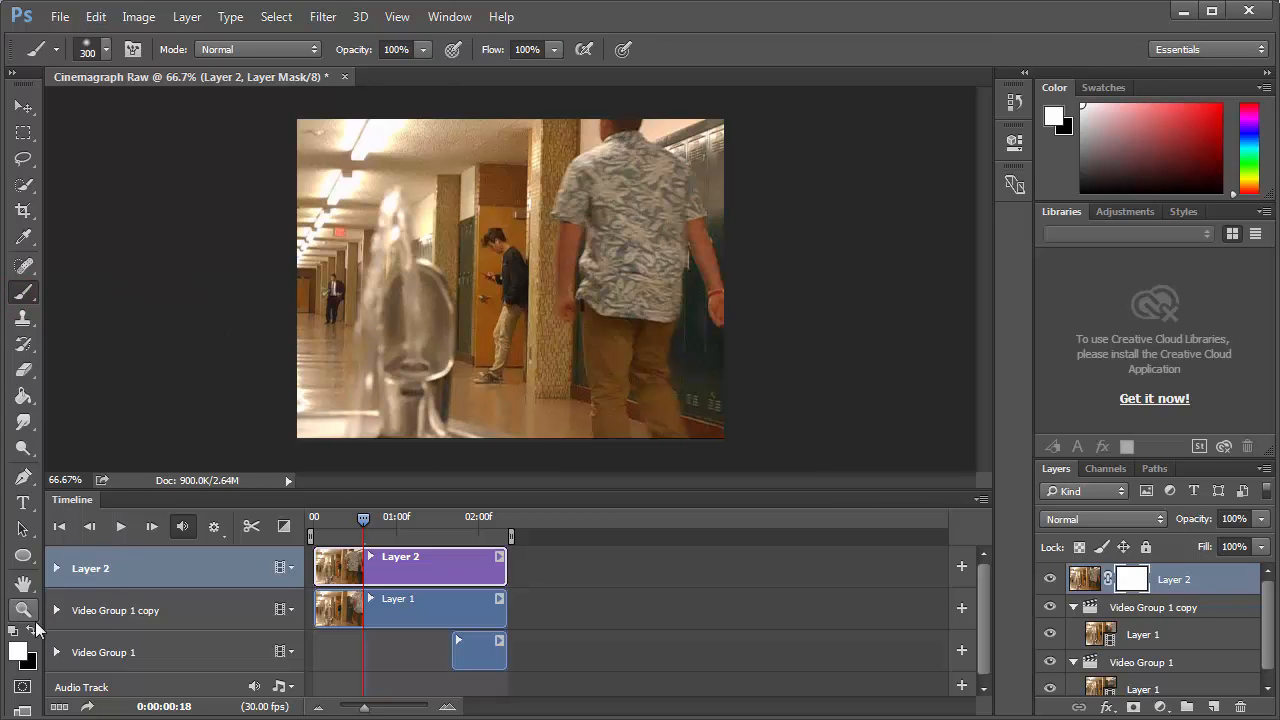
{"action": "key", "text": "x"}
{"action": "key", "text": "bracketleft"}
{"action": "key", "text": "bracketleft"}
{"action": "key", "text": "bracketleft"}
{"action": "key", "text": "bracketleft"}
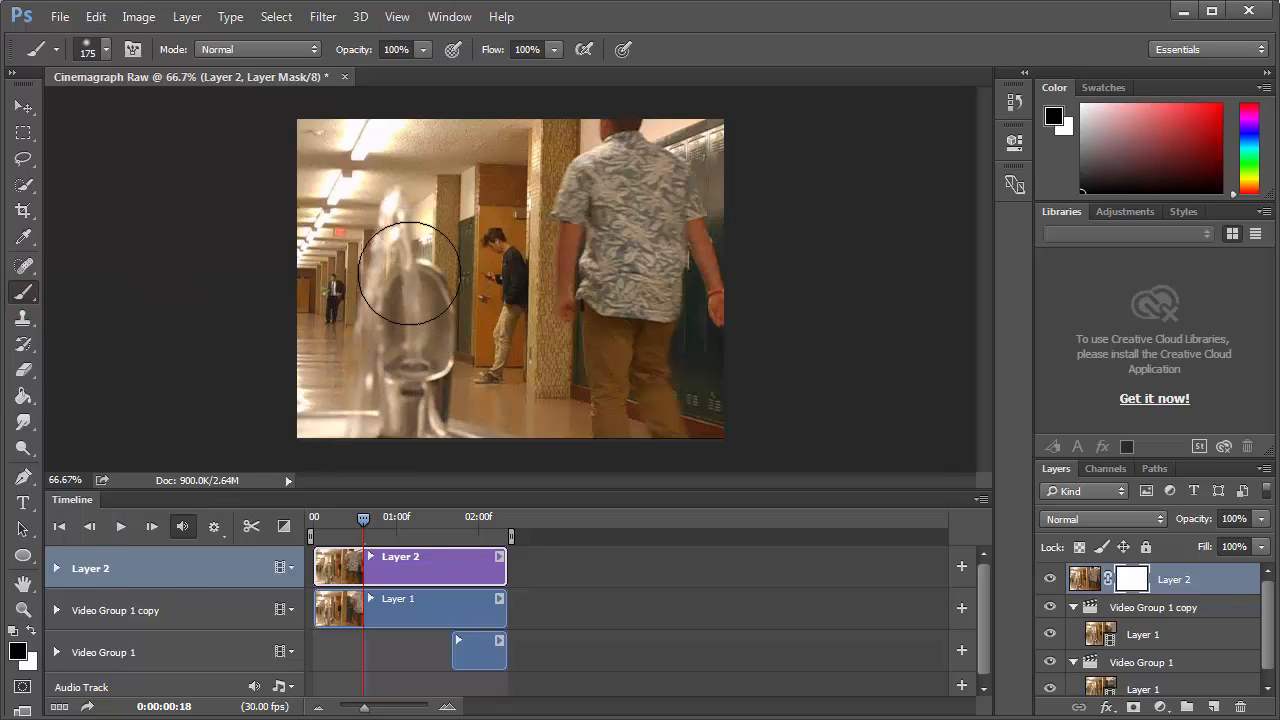
{"action": "mouse_move", "coordinate": [395, 200]}
{"action": "left_mouse_down"}
{"action": "mouse_move", "coordinate": [387, 306]}
{"action": "mouse_move", "coordinate": [356, 418]}
{"action": "mouse_move", "coordinate": [392, 410]}
{"action": "mouse_move", "coordinate": [396, 372]}
{"action": "mouse_move", "coordinate": [412, 420]}
{"action": "mouse_move", "coordinate": [425, 412]}
{"action": "mouse_move", "coordinate": [423, 267]}
{"action": "mouse_move", "coordinate": [406, 212]}
{"action": "mouse_move", "coordinate": [368, 350]}
{"action": "mouse_move", "coordinate": [366, 420]}
{"action": "mouse_move", "coordinate": [400, 418]}
{"action": "mouse_move", "coordinate": [420, 362]}
{"action": "mouse_move", "coordinate": [414, 214]}
{"action": "mouse_move", "coordinate": [418, 255]}
{"action": "left_mouse_up"}
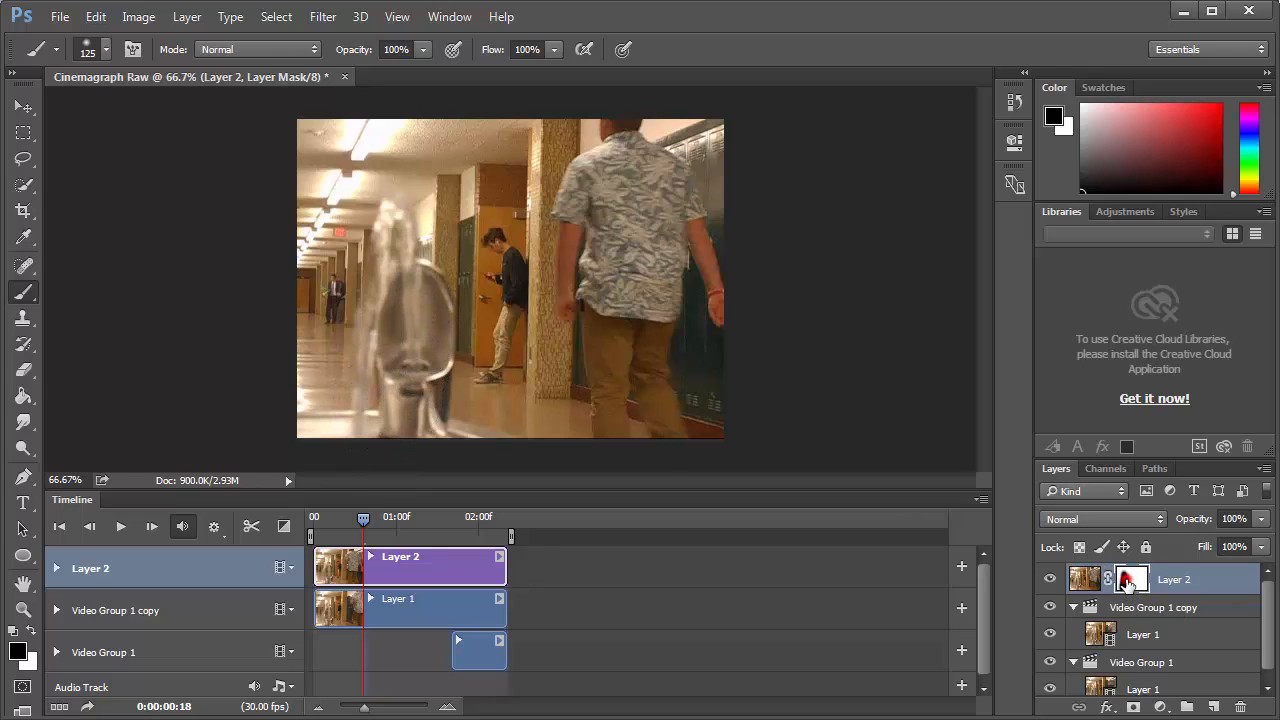
- Inspect the Layer 2 mask on its own and play the timeline from the start to check the masked motion
{"action": "left_click", "coordinate": [1127, 580], "text": "alt"}
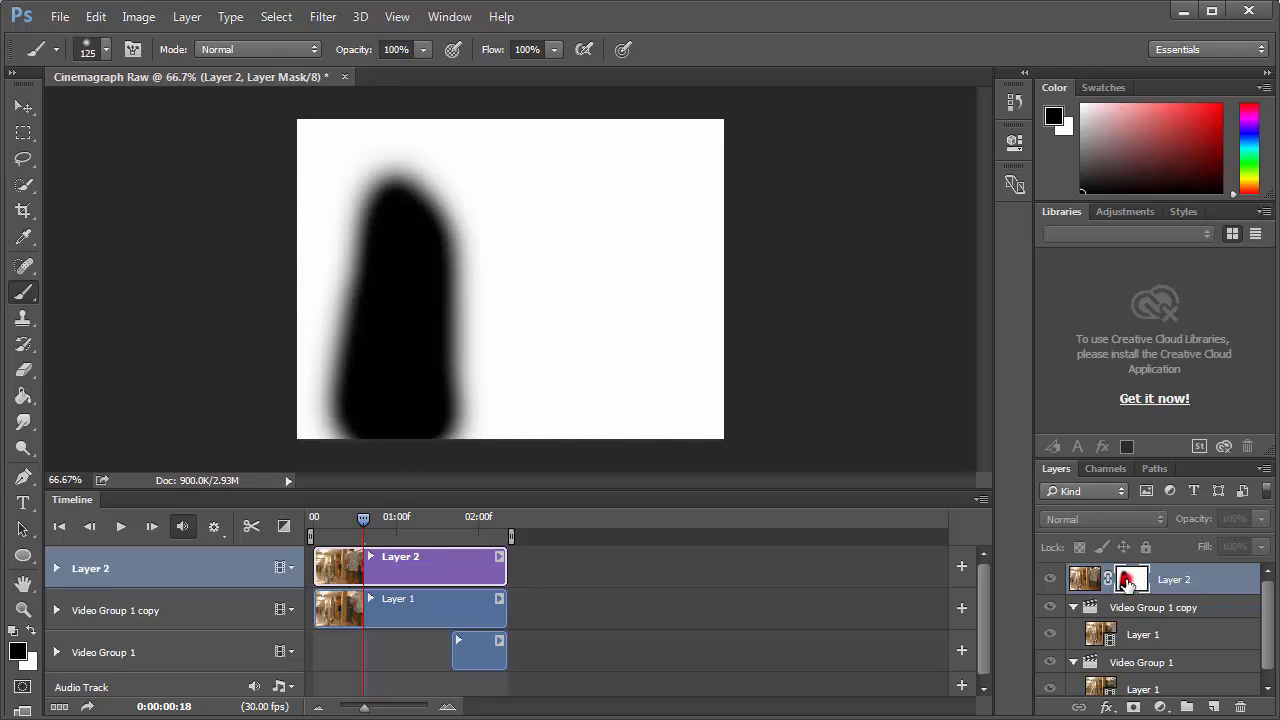
{"action": "left_click", "coordinate": [1127, 580], "text": "alt"}
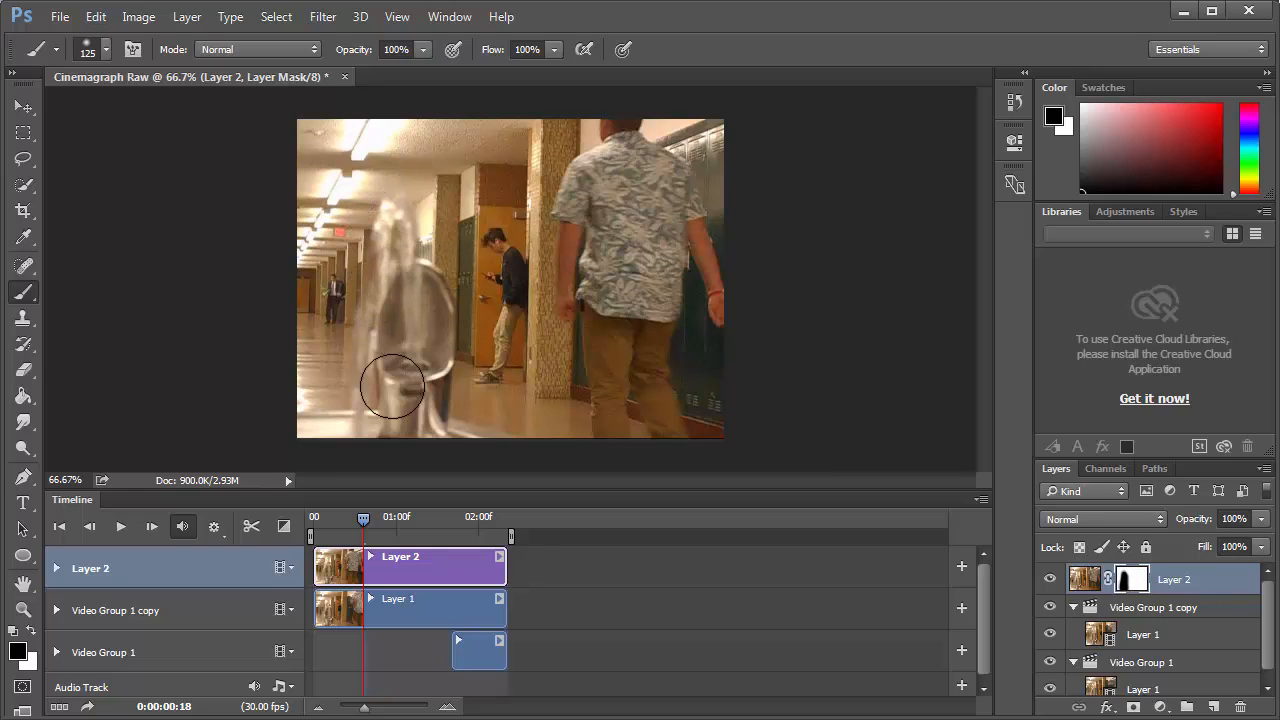
{"action": "left_click_drag", "start_coordinate": [363, 532], "coordinate": [312, 532]}
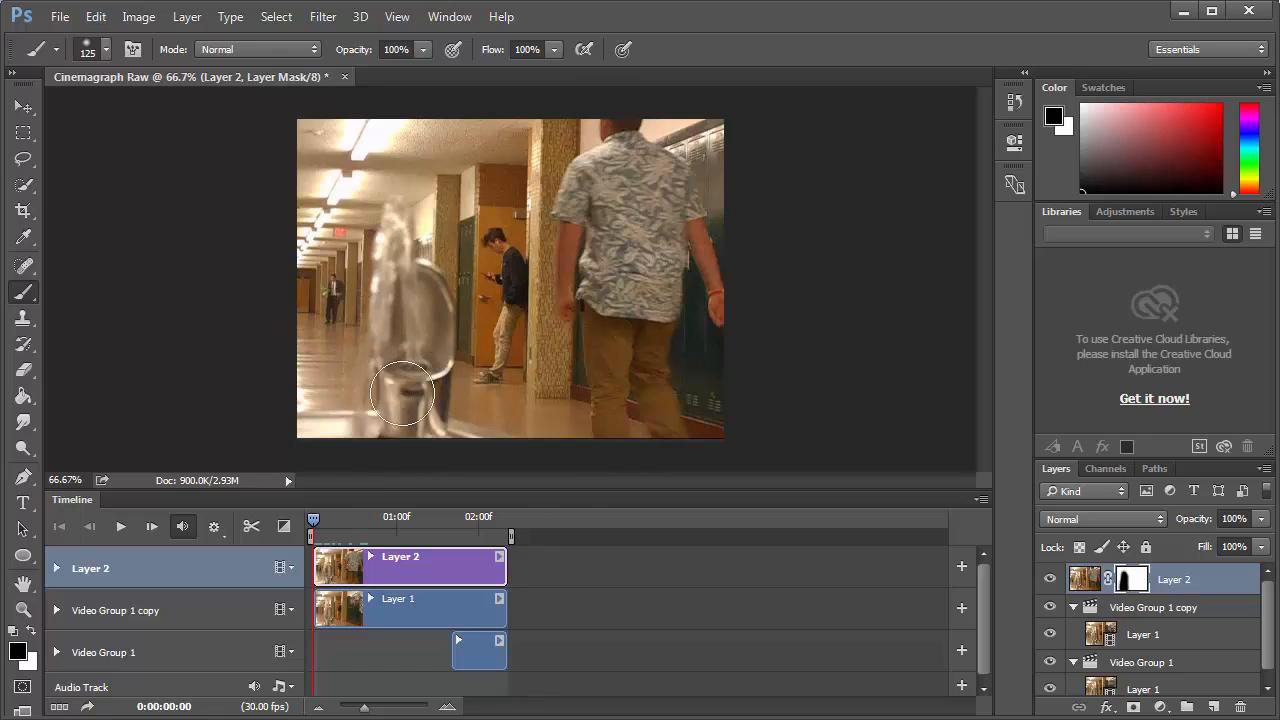
{"action": "left_click", "coordinate": [119, 527]}
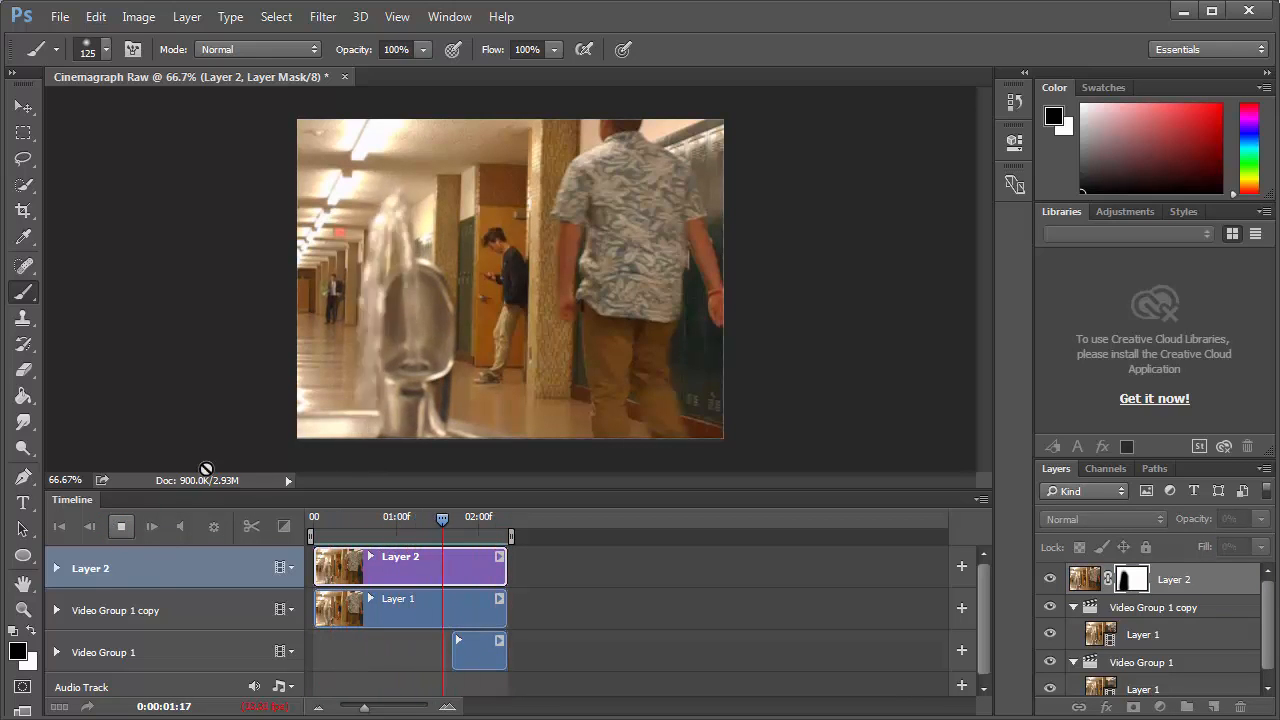
{"action": "left_click", "coordinate": [121, 526]}
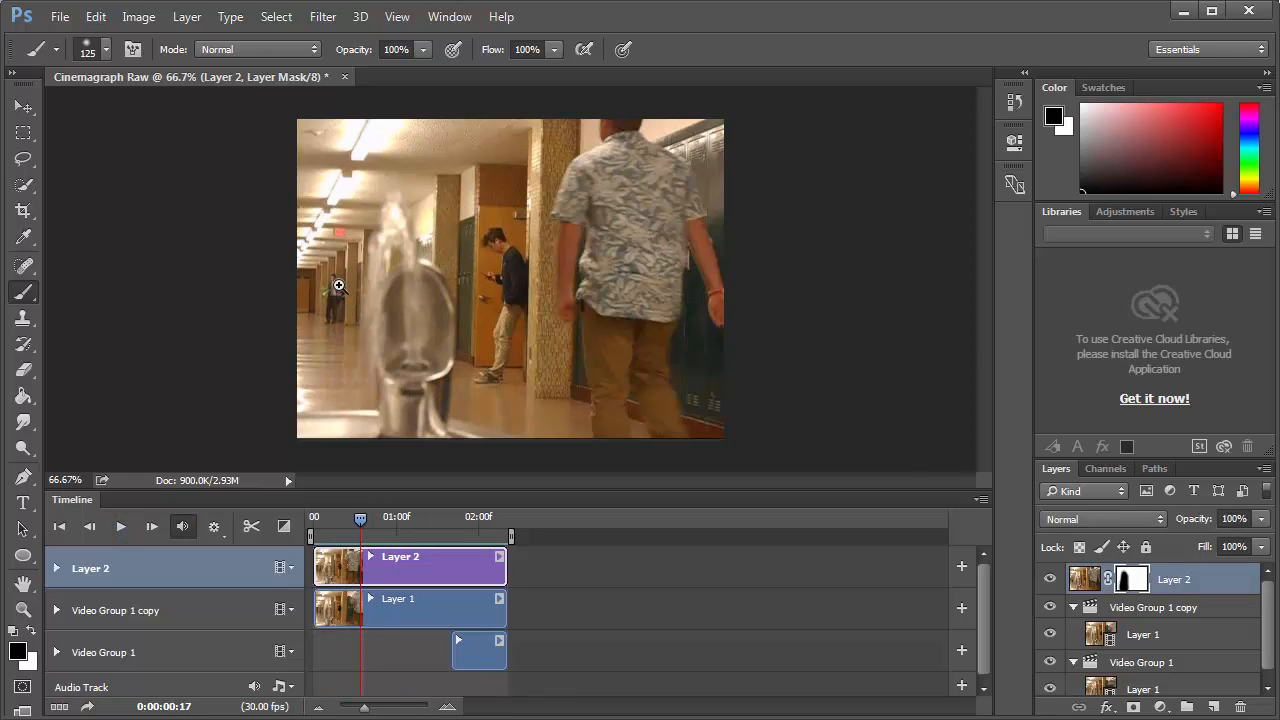
- Paint white with a 70 px brush on the Layer 2 mask over the suited man in the background at 0:00:00:03
{"action": "left_click", "coordinate": [337, 287], "text": "ctrl"}
{"action": "left_click", "coordinate": [313, 294], "text": "ctrl"}
{"action": "left_click", "coordinate": [313, 294], "text": "ctrl"}
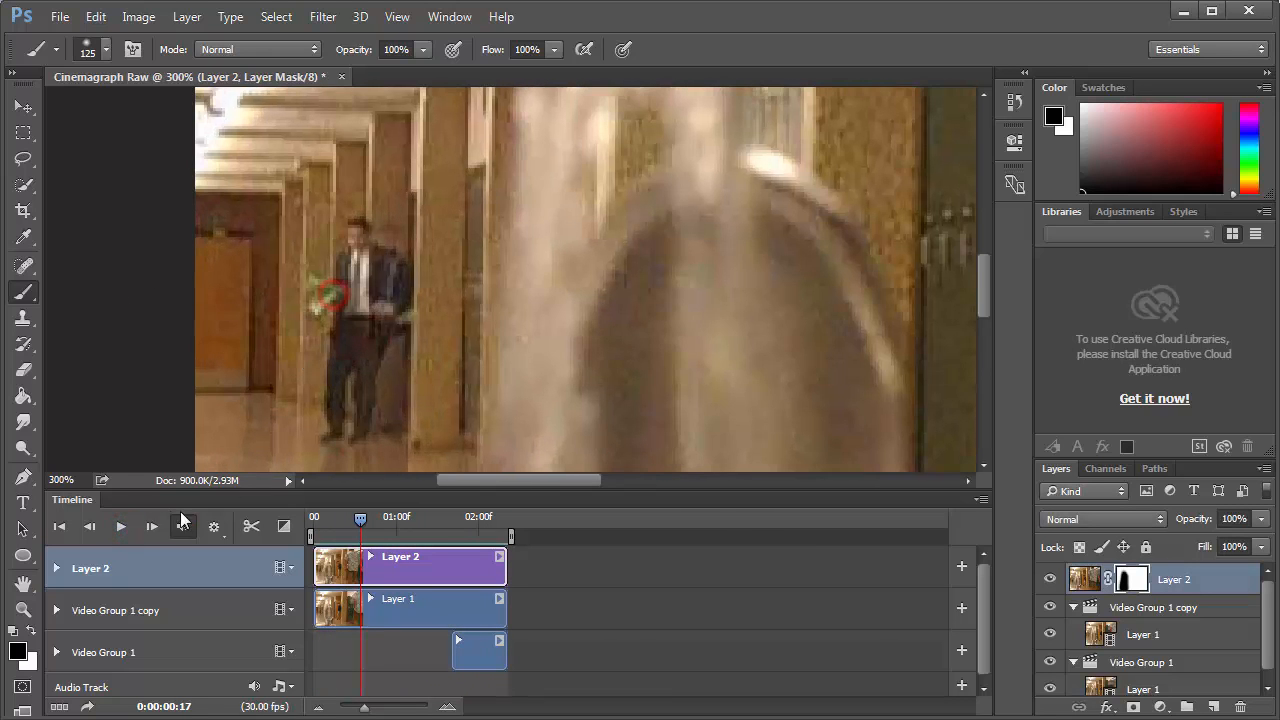
{"action": "left_click_drag", "start_coordinate": [352, 516], "coordinate": [320, 523]}
{"action": "key", "text": "x"}
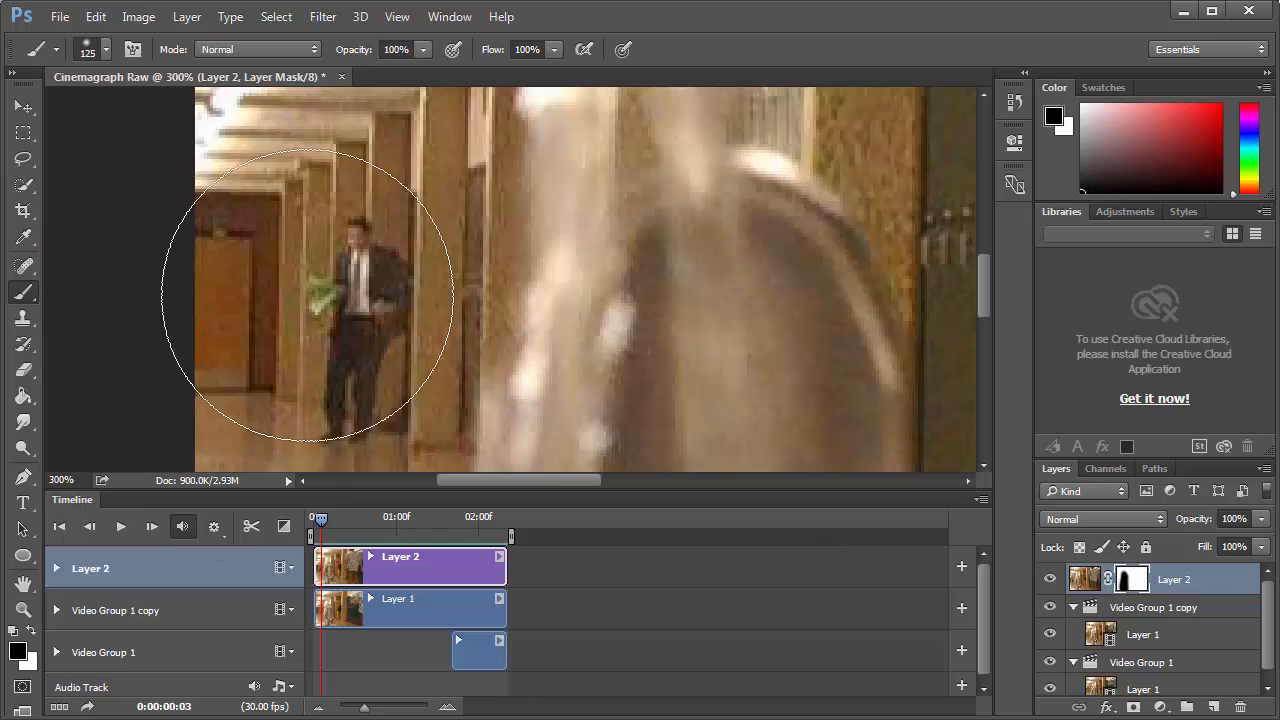
{"action": "key", "text": "bracketleft"}
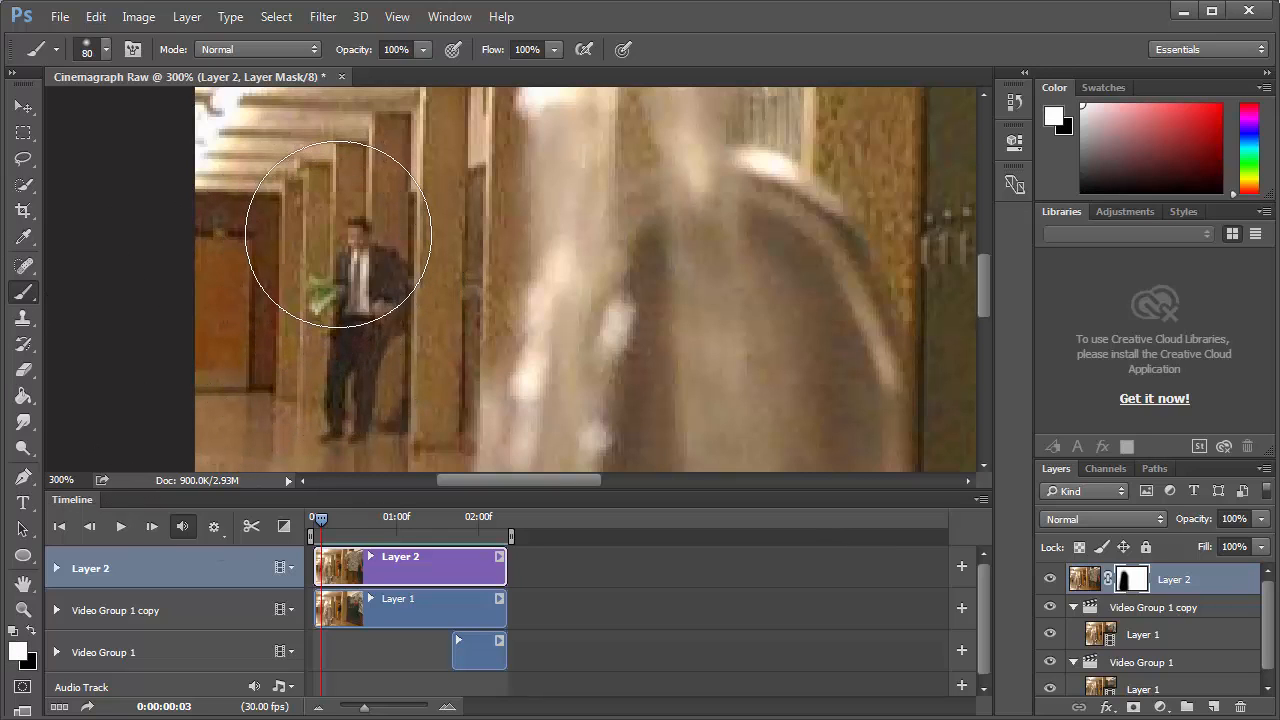
{"action": "key", "text": "bracketleft"}
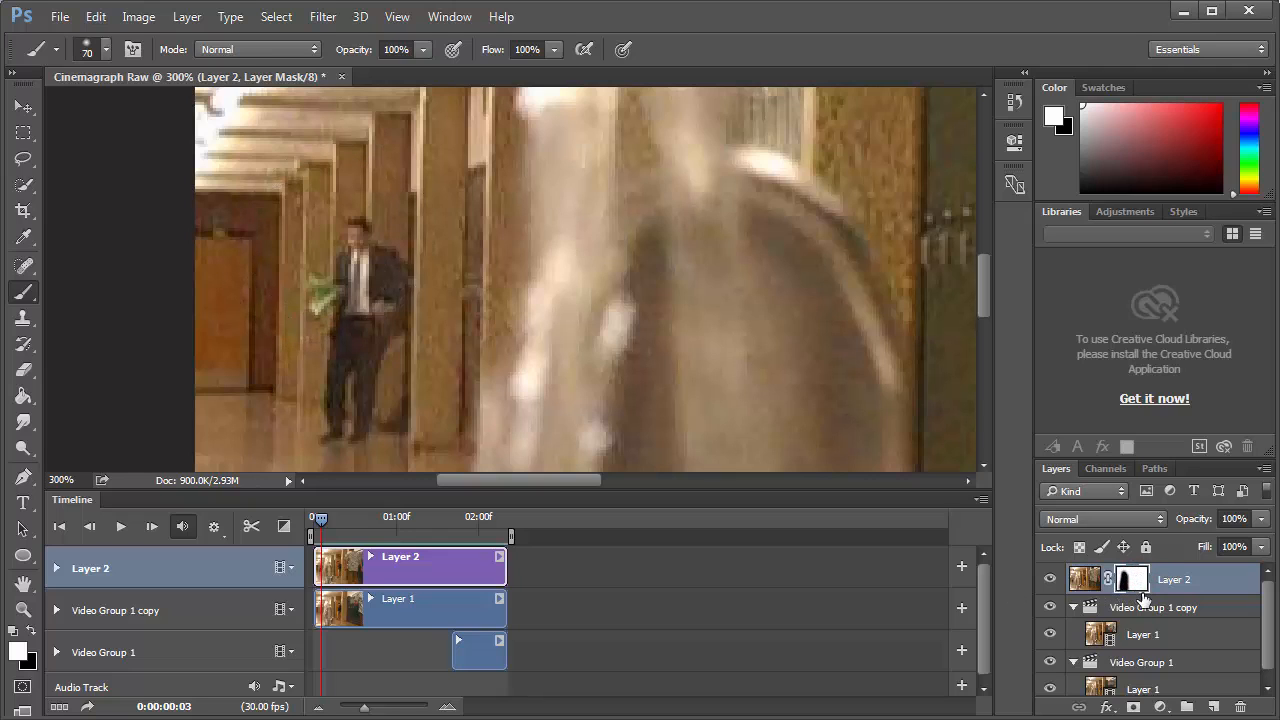
{"action": "mouse_move", "coordinate": [338, 264]}
{"action": "left_mouse_down"}
{"action": "mouse_move", "coordinate": [310, 424]}
{"action": "mouse_move", "coordinate": [324, 196]}
{"action": "mouse_move", "coordinate": [315, 369]}
{"action": "mouse_move", "coordinate": [351, 201]}
{"action": "mouse_move", "coordinate": [311, 432]}
{"action": "mouse_move", "coordinate": [331, 192]}
{"action": "mouse_move", "coordinate": [331, 245]}
{"action": "left_mouse_up"}
{"action": "scroll", "coordinate": [331, 250], "scroll_direction": "up", "scroll_amount": 2}
{"action": "mouse_move", "coordinate": [329, 306]}
{"action": "left_mouse_down"}
{"action": "mouse_move", "coordinate": [331, 158]}
{"action": "mouse_move", "coordinate": [333, 398]}
{"action": "left_mouse_up"}
{"action": "scroll", "coordinate": [333, 398], "scroll_direction": "down", "scroll_amount": 6}
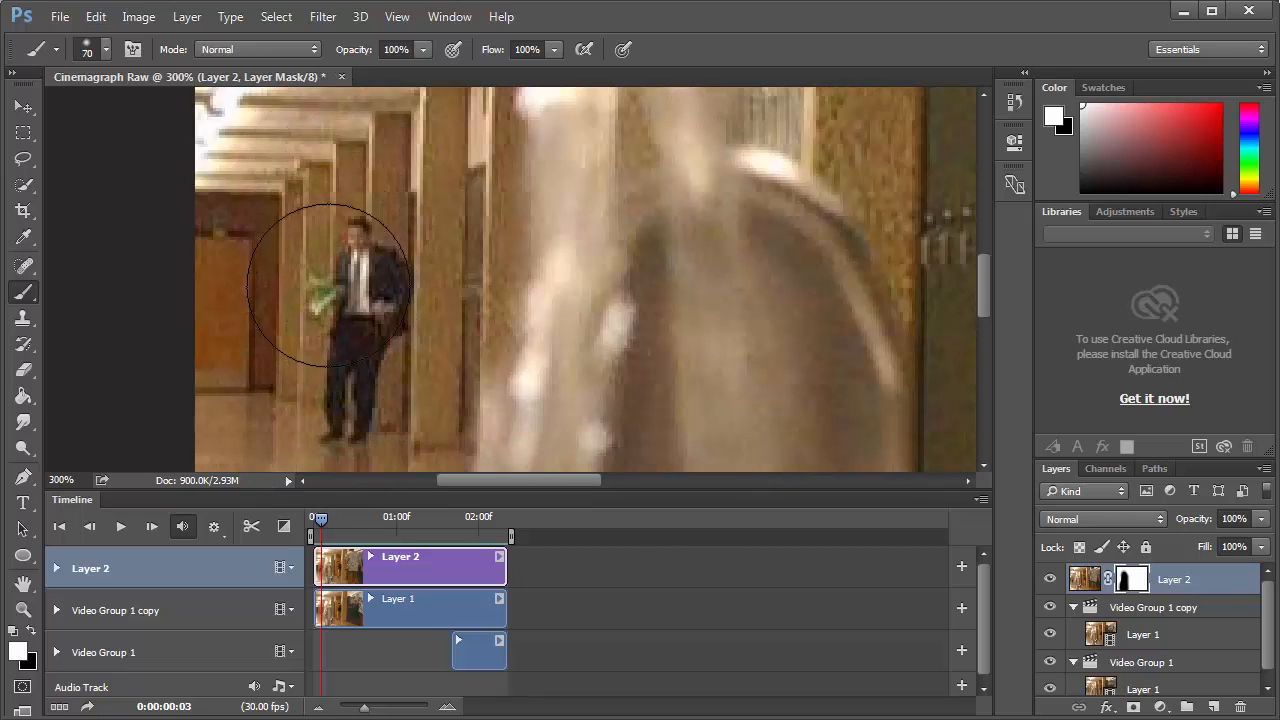
{"action": "mouse_move", "coordinate": [336, 174]}
{"action": "left_mouse_down"}
{"action": "mouse_move", "coordinate": [336, 254]}
{"action": "mouse_move", "coordinate": [300, 389]}
{"action": "mouse_move", "coordinate": [334, 273]}
{"action": "mouse_move", "coordinate": [366, 224]}
{"action": "mouse_move", "coordinate": [361, 199]}
{"action": "left_mouse_up"}
{"action": "scroll", "coordinate": [343, 271], "scroll_direction": "up", "scroll_amount": 6}
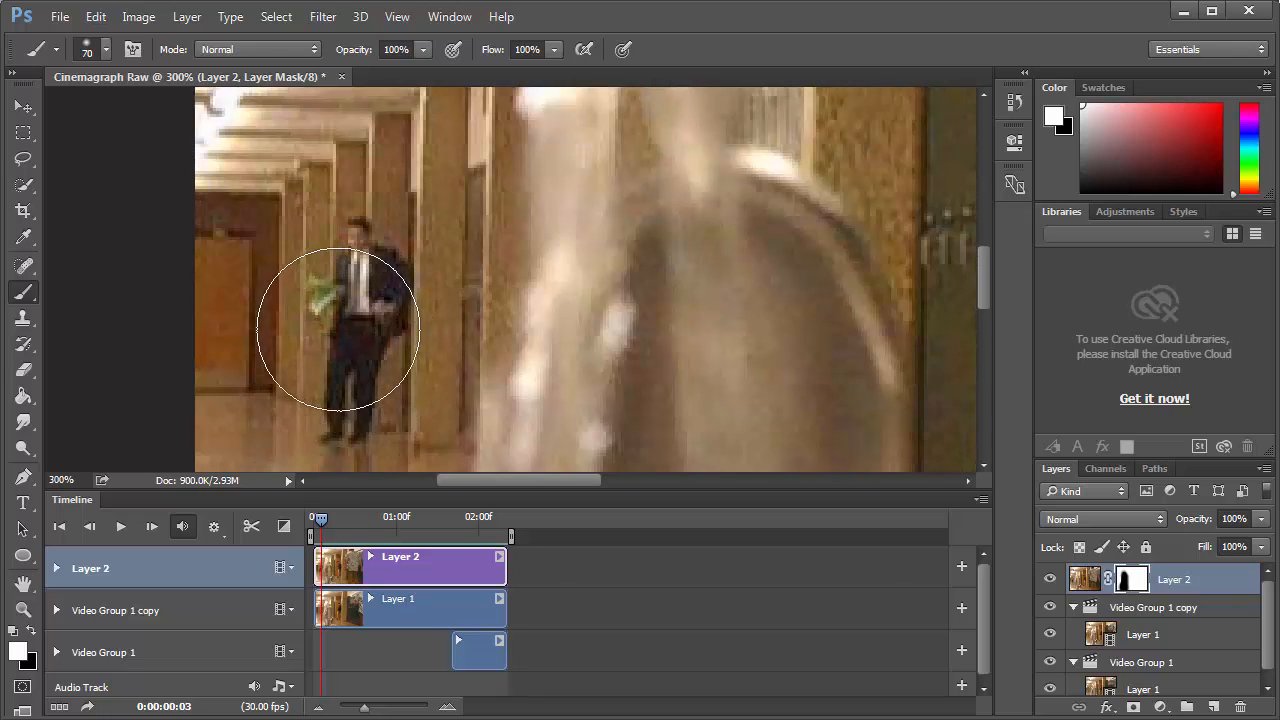
{"action": "mouse_move", "coordinate": [326, 366]}
{"action": "left_mouse_down"}
{"action": "mouse_move", "coordinate": [347, 243]}
{"action": "mouse_move", "coordinate": [339, 325]}
{"action": "mouse_move", "coordinate": [359, 287]}
{"action": "mouse_move", "coordinate": [334, 347]}
{"action": "mouse_move", "coordinate": [399, 315]}
{"action": "left_mouse_up"}
{"action": "scroll", "coordinate": [400, 313], "scroll_direction": "up", "scroll_amount": 1}
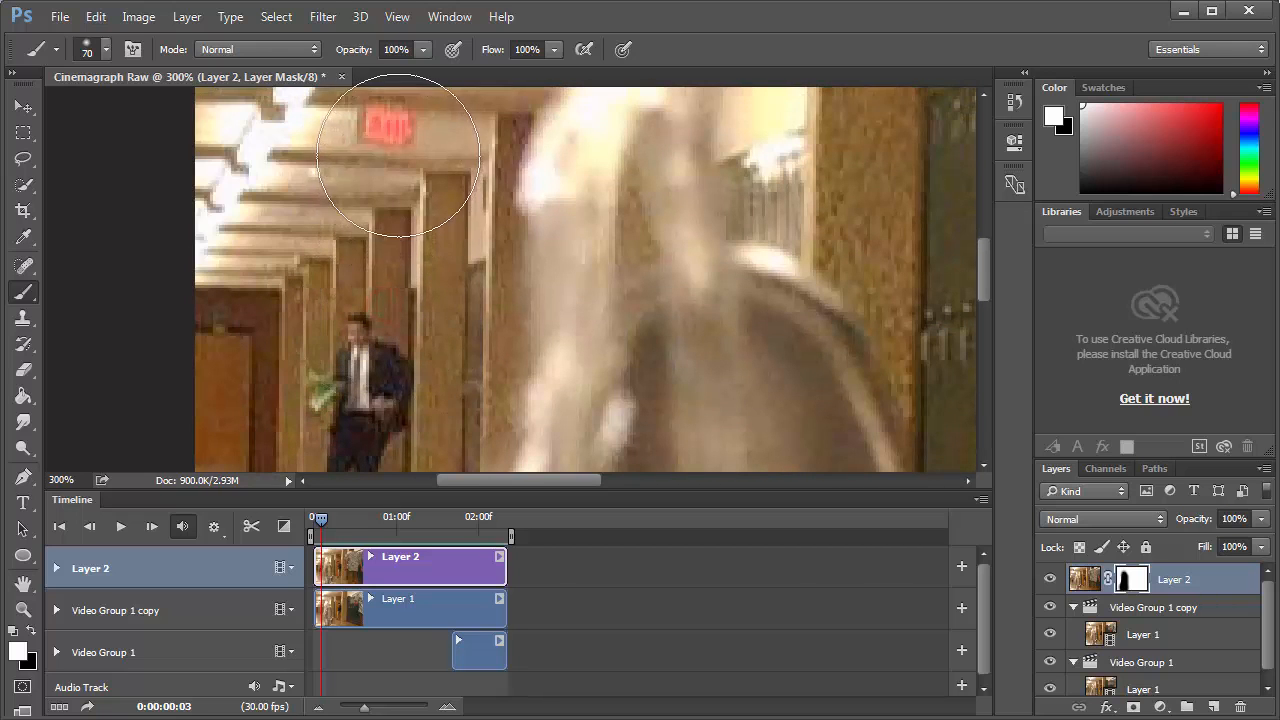
{"action": "scroll", "coordinate": [343, 229], "scroll_direction": "down", "scroll_amount": 4}
{"action": "scroll", "coordinate": [371, 305], "scroll_direction": "down", "scroll_amount": 6}
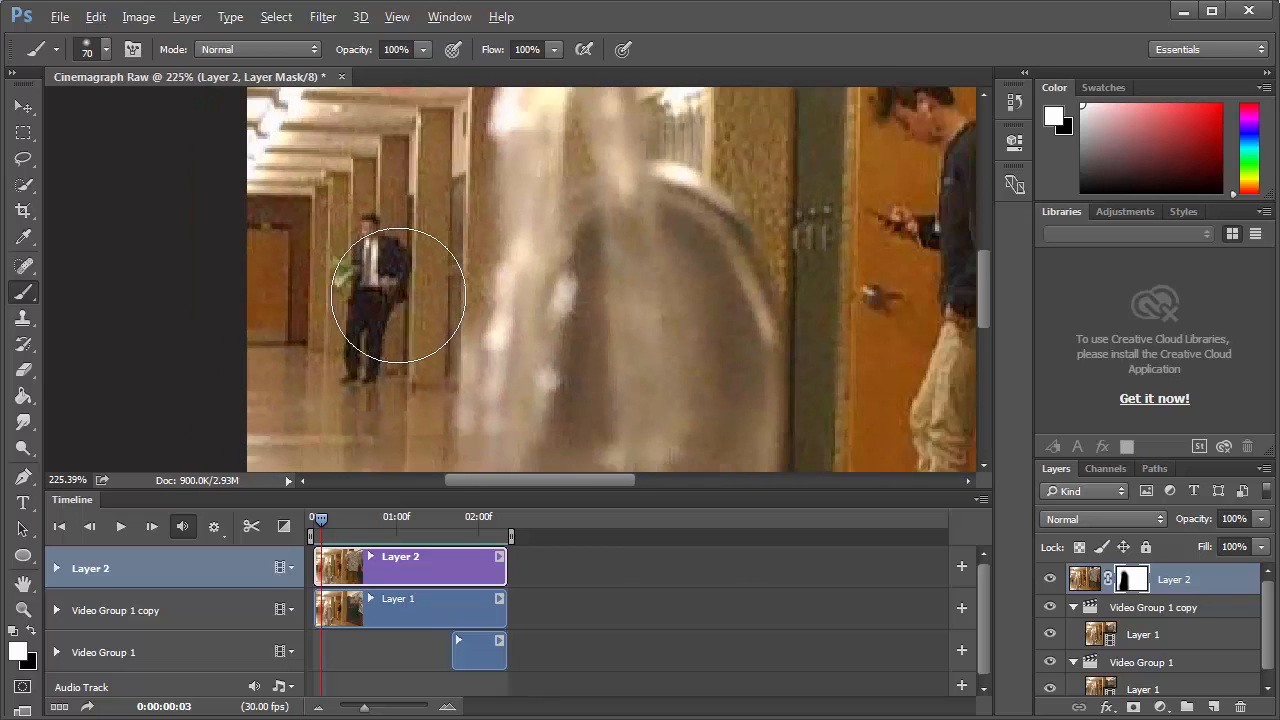
{"action": "scroll", "coordinate": [473, 286], "scroll_direction": "down", "scroll_amount": 2}
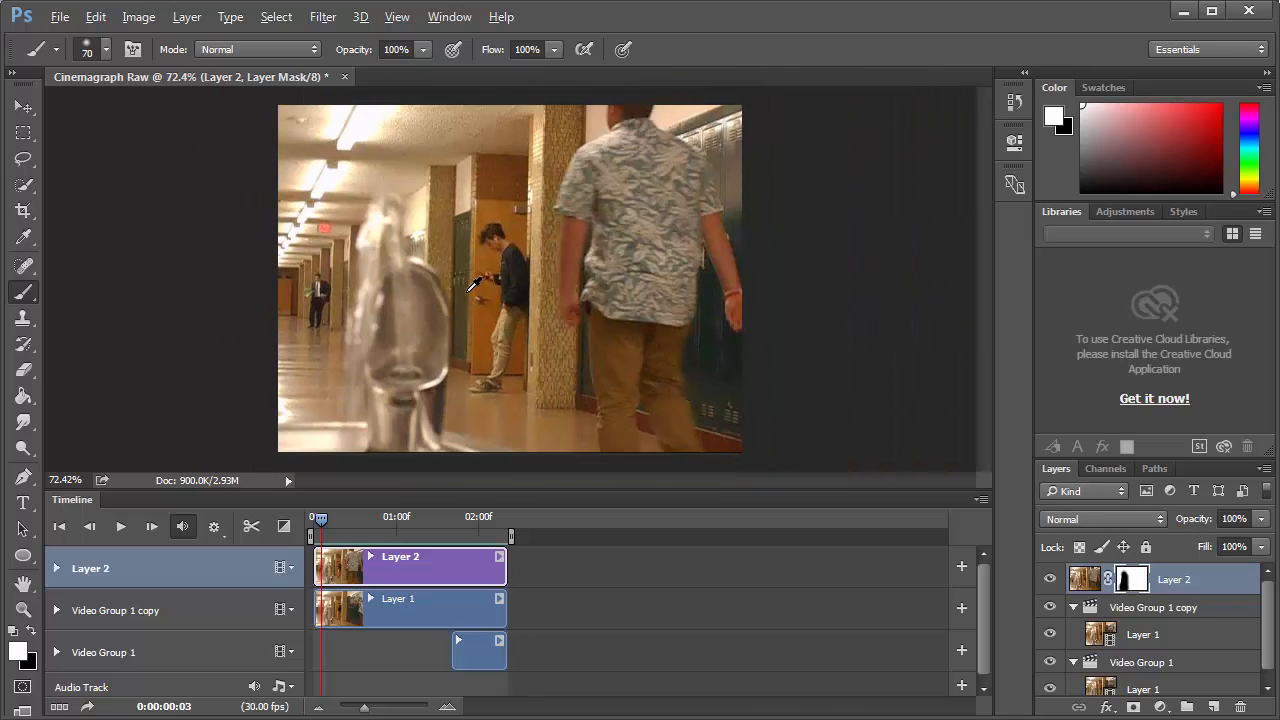
- Play the timeline to check the loop, and toggle the visibility of Layer 2 and the Video Group 1 copy's Layer 1 to compare them
{"action": "left_click", "coordinate": [119, 527]}
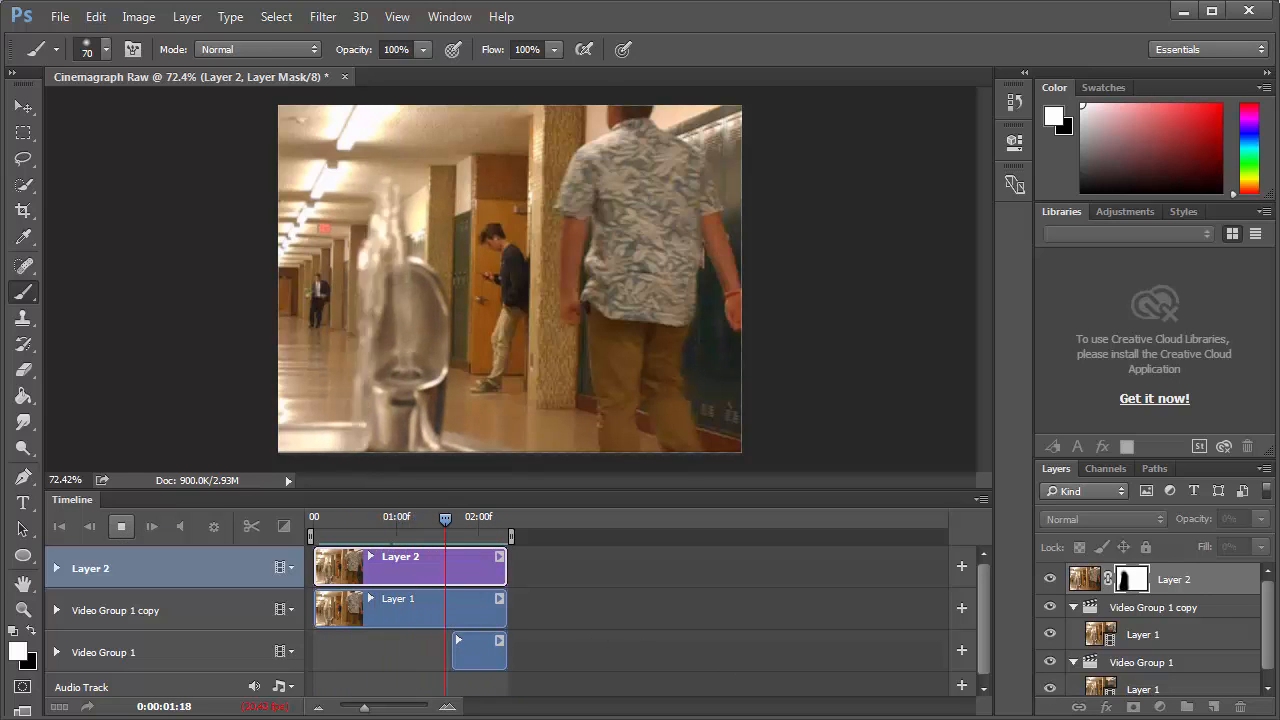
{"action": "key", "text": "space"}
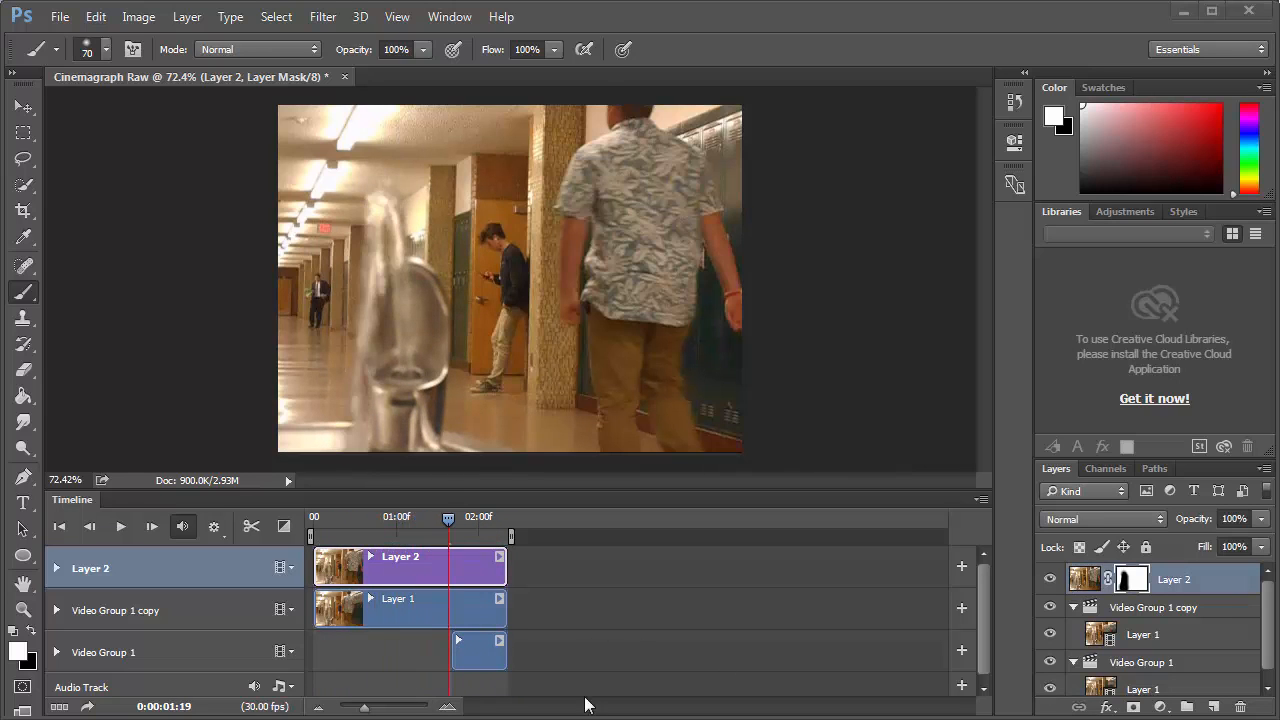
{"action": "left_click", "coordinate": [1050, 637]}
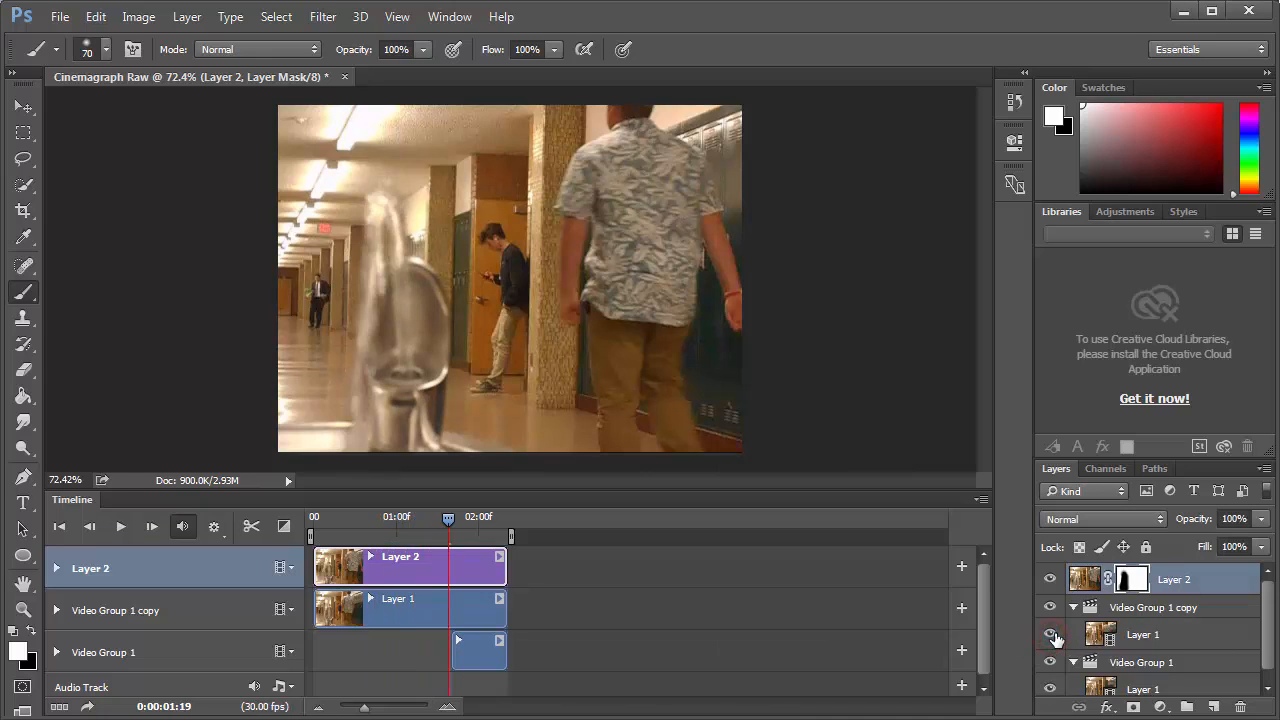
{"action": "left_click", "coordinate": [1051, 636]}
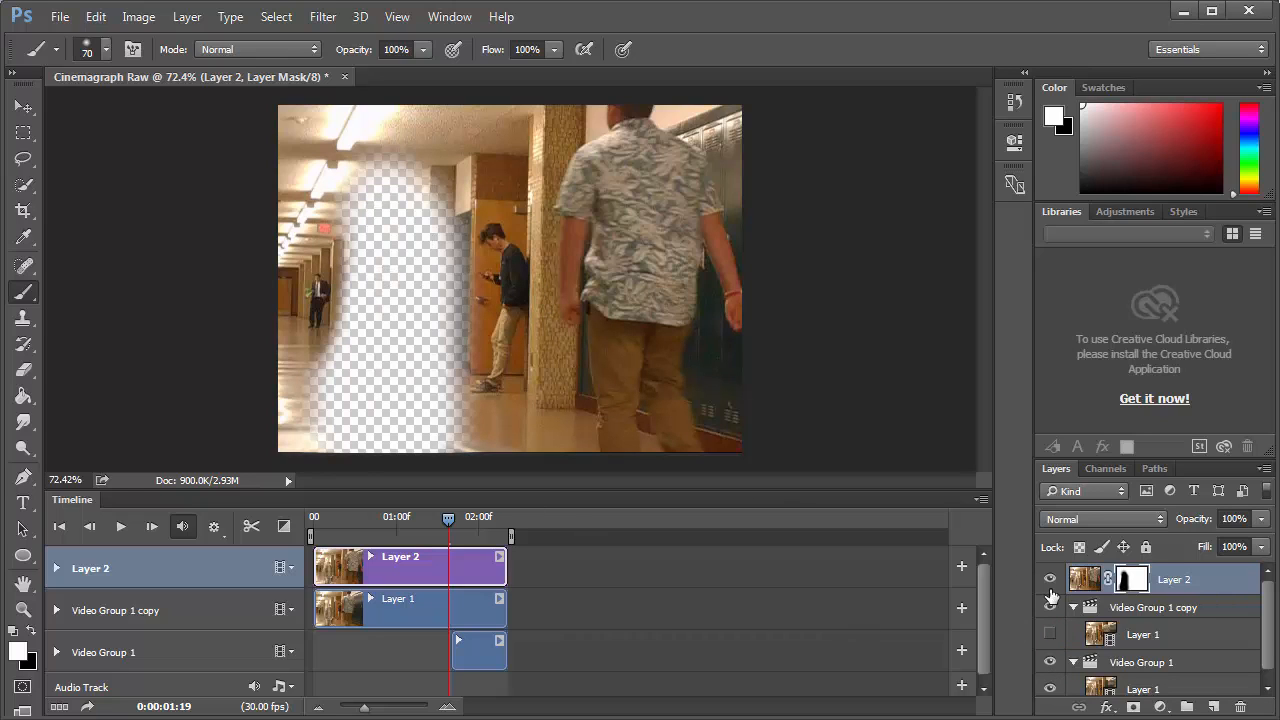
{"action": "left_click", "coordinate": [1050, 580]}
{"action": "left_click", "coordinate": [1049, 634]}
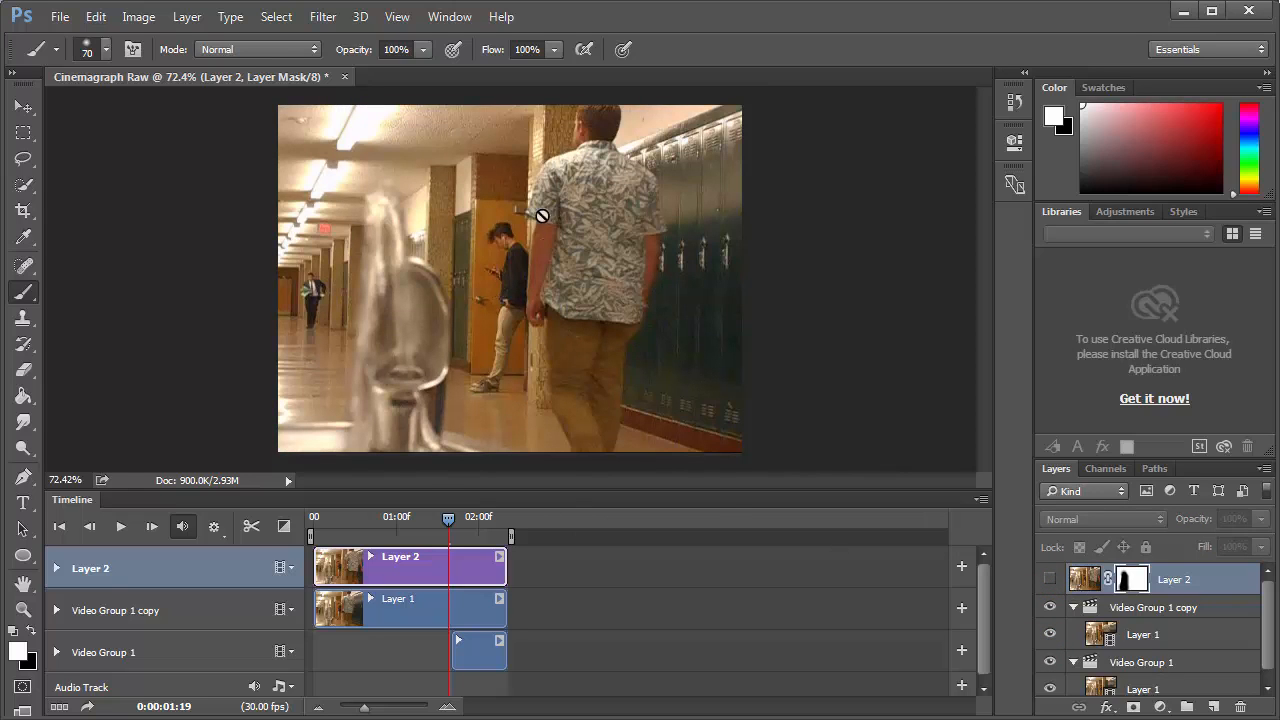
{"action": "left_click", "coordinate": [1049, 578]}
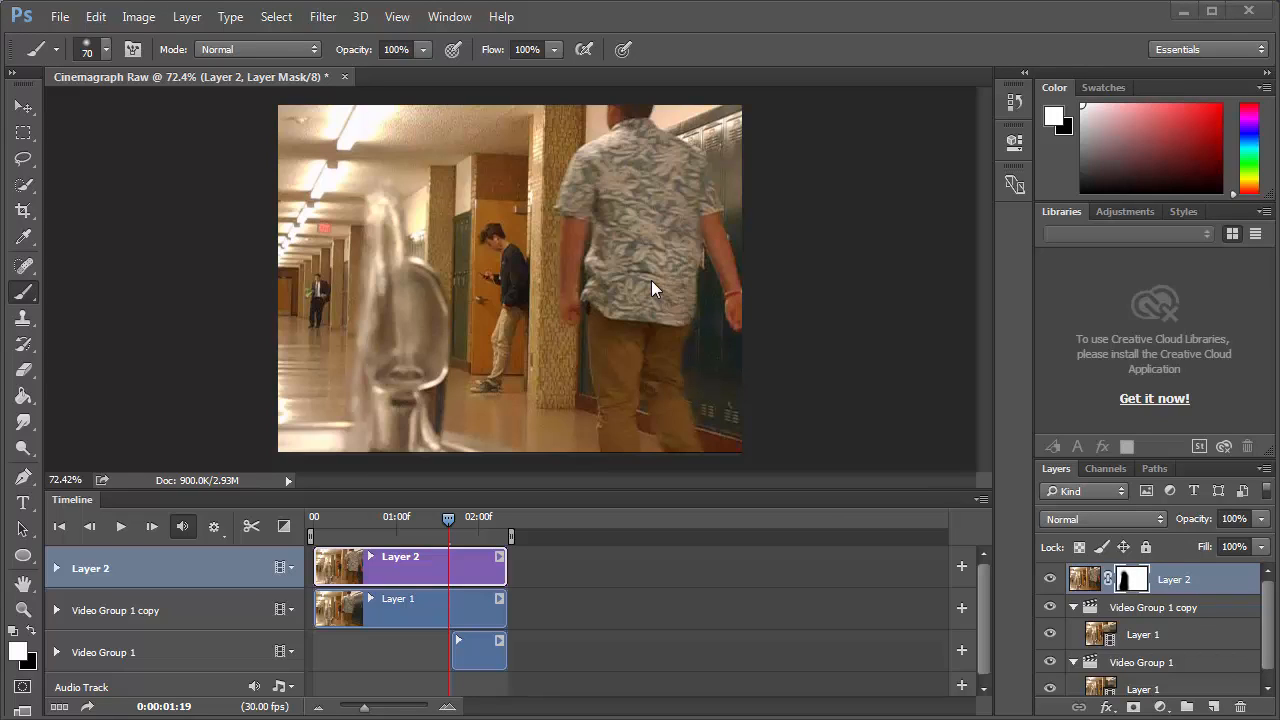
- Open the Save for Web (Legacy) export settings for the cinemagraph
{"action": "left_click", "coordinate": [56, 17]}
{"action": "left_click", "coordinate": [125, 303]}
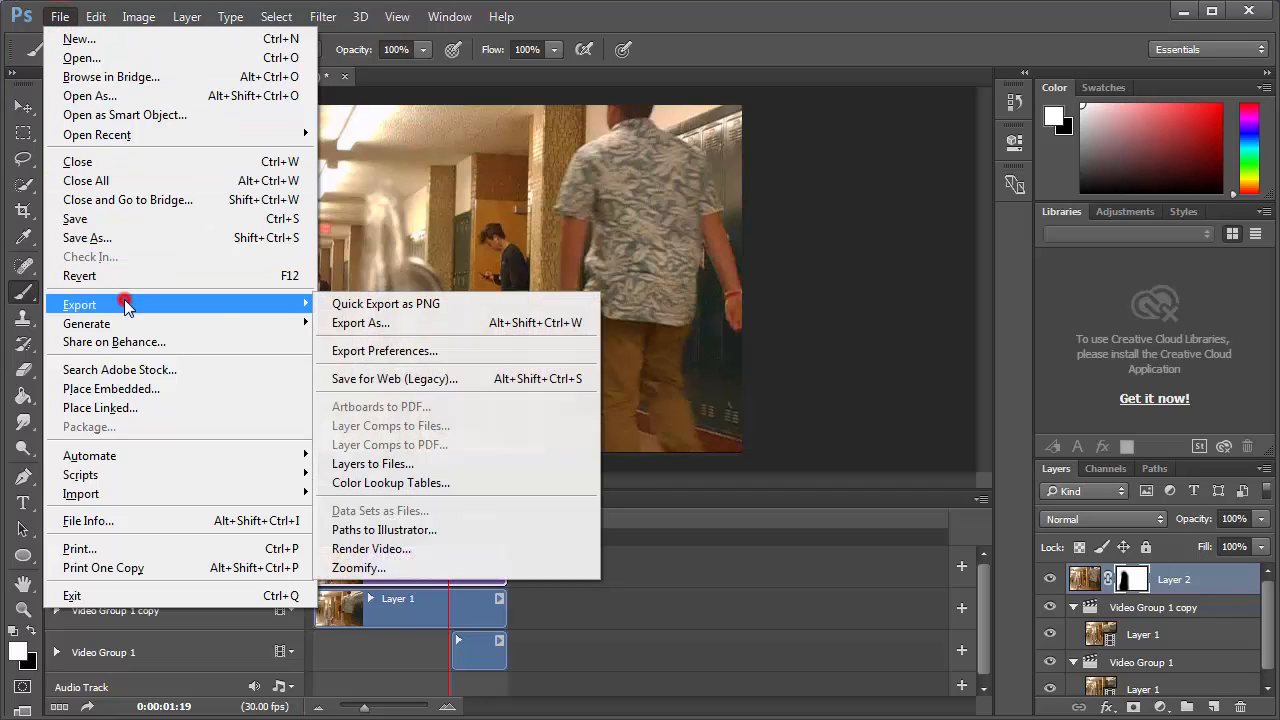
{"action": "left_click", "coordinate": [449, 379]}
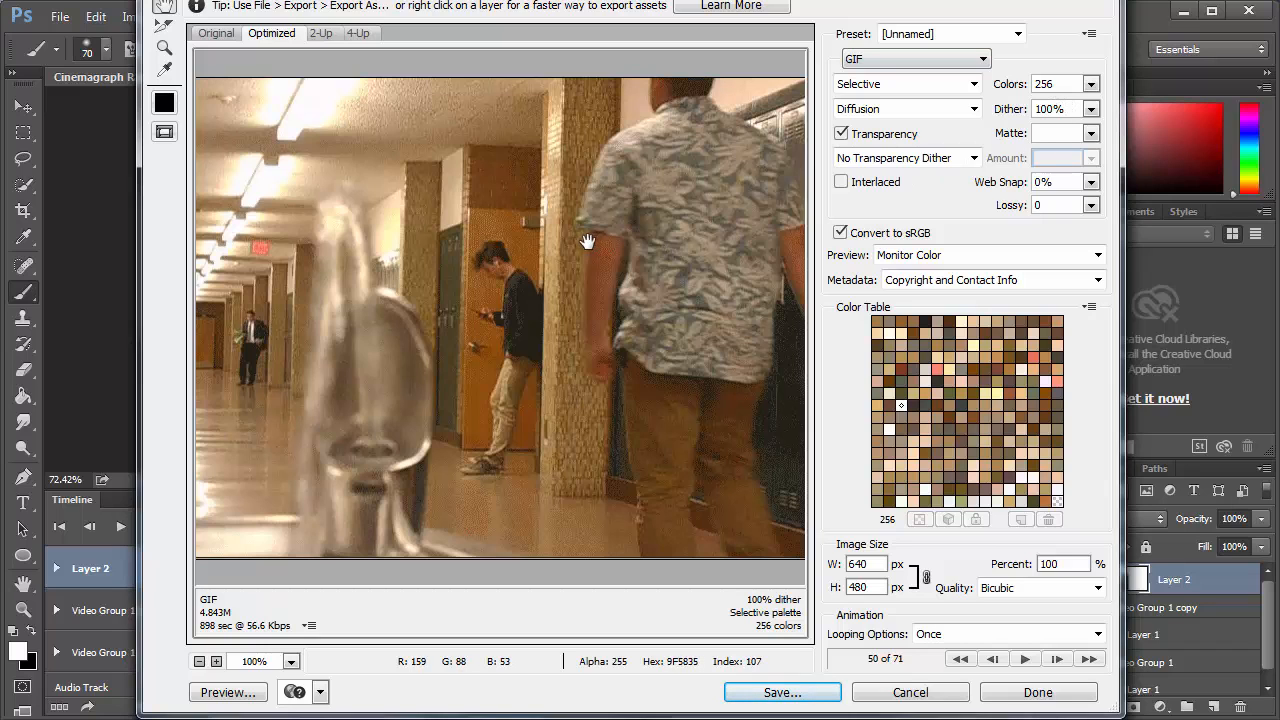
- Examine the dithering and colour quality in the optimized GIF preview up close around the pillar and the walking man's arm
{"action": "left_click", "coordinate": [542, 340]}
{"action": "left_click", "coordinate": [537, 340]}
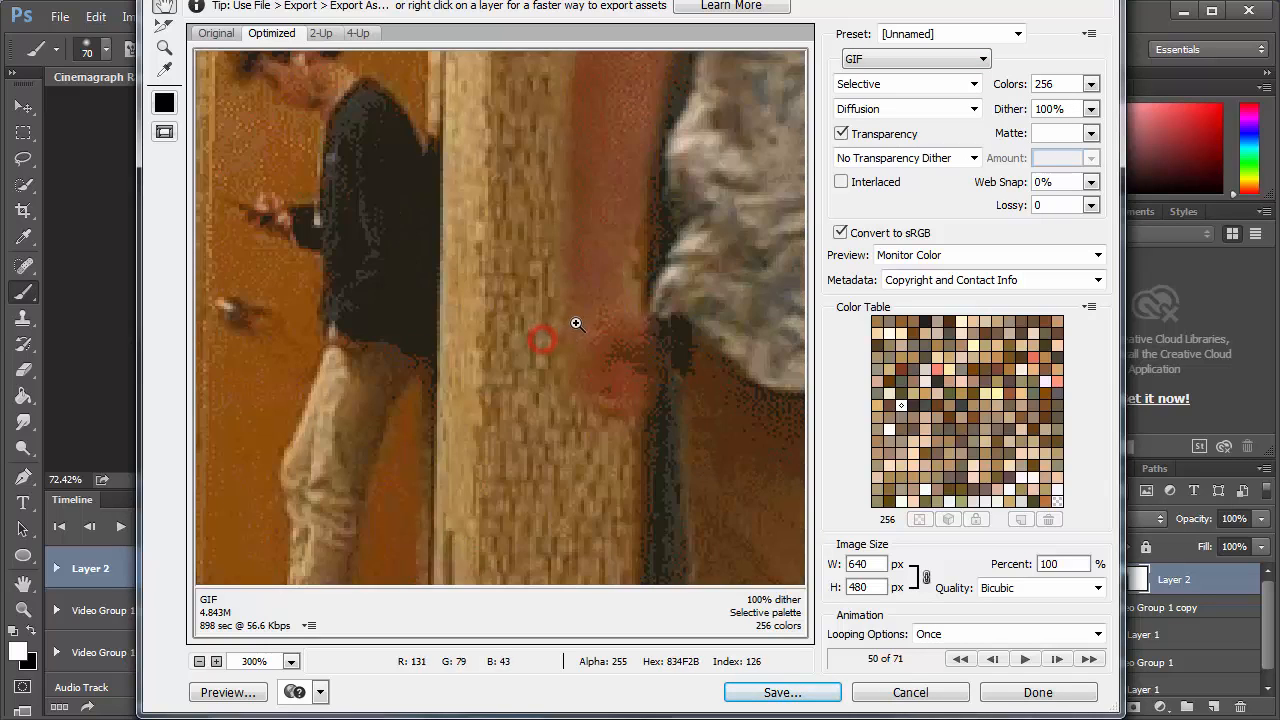
{"action": "left_click", "coordinate": [583, 309]}
{"action": "left_click", "coordinate": [453, 227]}
{"action": "left_click", "coordinate": [554, 210]}
{"action": "left_click_drag", "start_coordinate": [554, 210], "coordinate": [509, 223]}
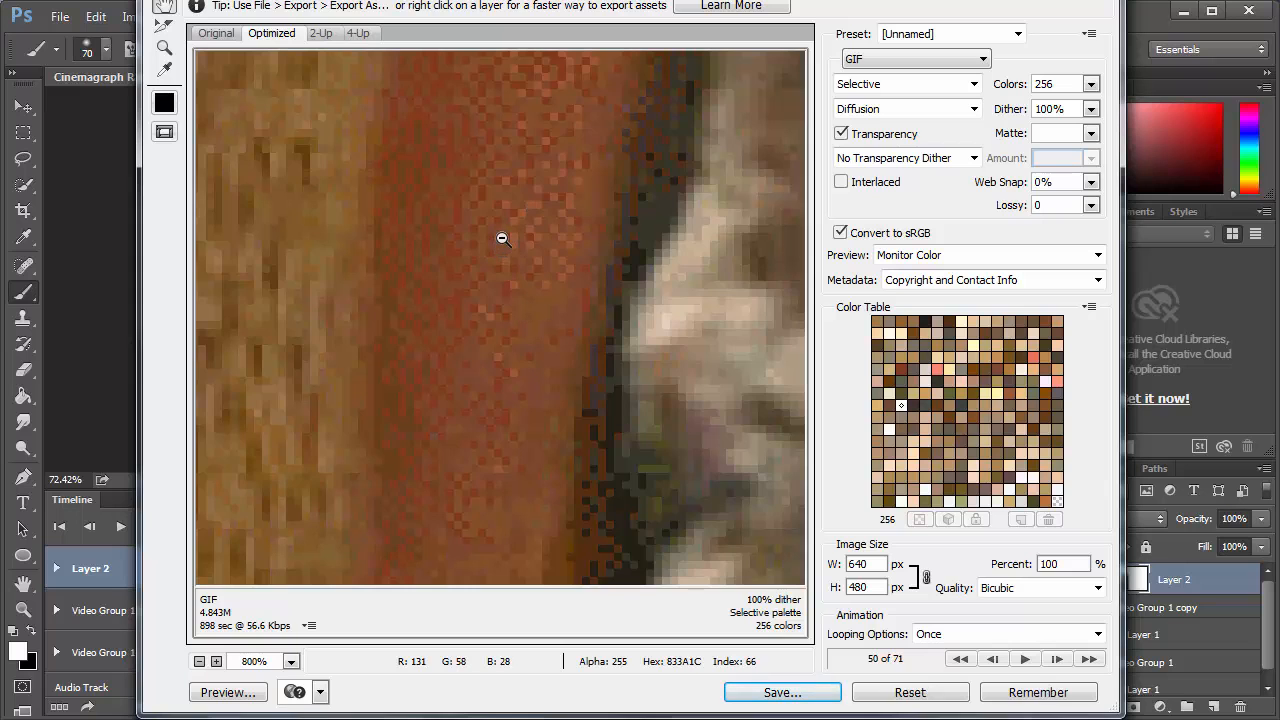
{"action": "left_click", "coordinate": [502, 238], "text": "alt"}
{"action": "left_click", "coordinate": [502, 238], "text": "alt"}
{"action": "left_click", "coordinate": [502, 238], "text": "alt"}
{"action": "left_click", "coordinate": [465, 352], "text": "alt"}
{"action": "left_click", "coordinate": [465, 352], "text": "alt"}
{"action": "left_click", "coordinate": [463, 352], "text": "alt"}
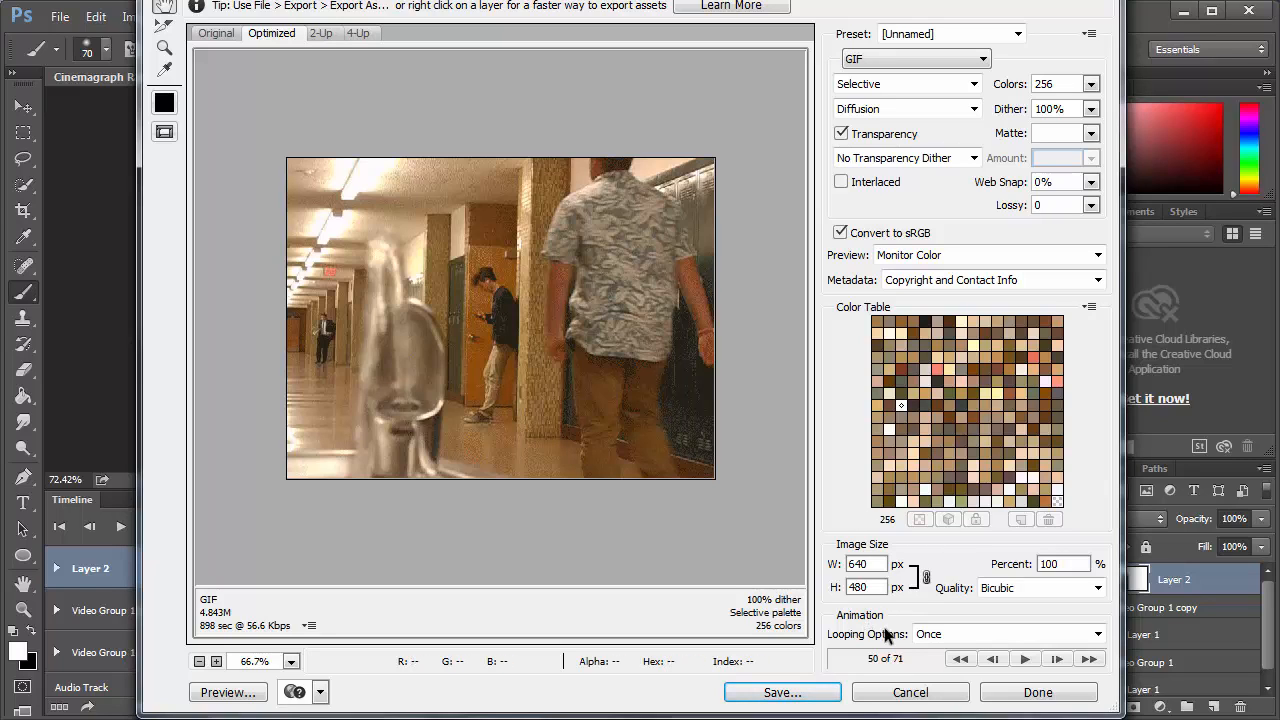
- Set the GIF animation to loop Forever and save it to the Desktop as Hallway Cinemagraph with the Images Only format
{"action": "left_click", "coordinate": [956, 632]}
{"action": "left_click", "coordinate": [938, 669]}
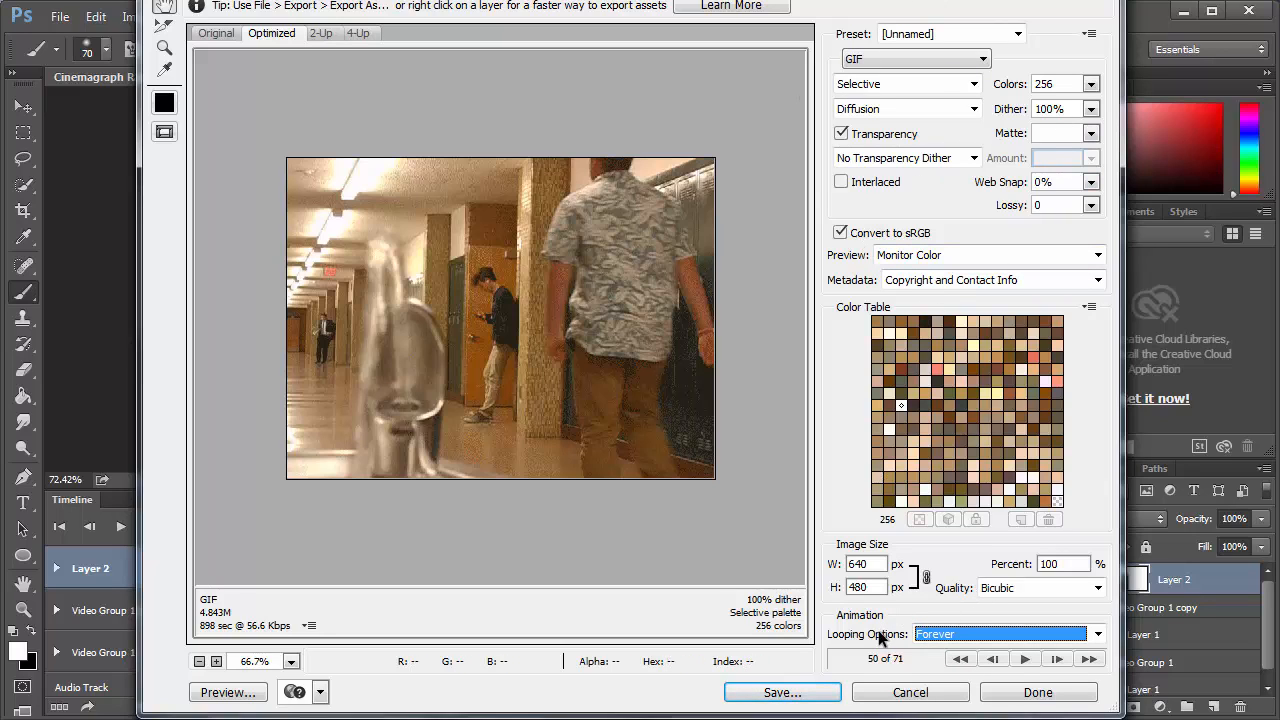
{"action": "left_click", "coordinate": [829, 693]}
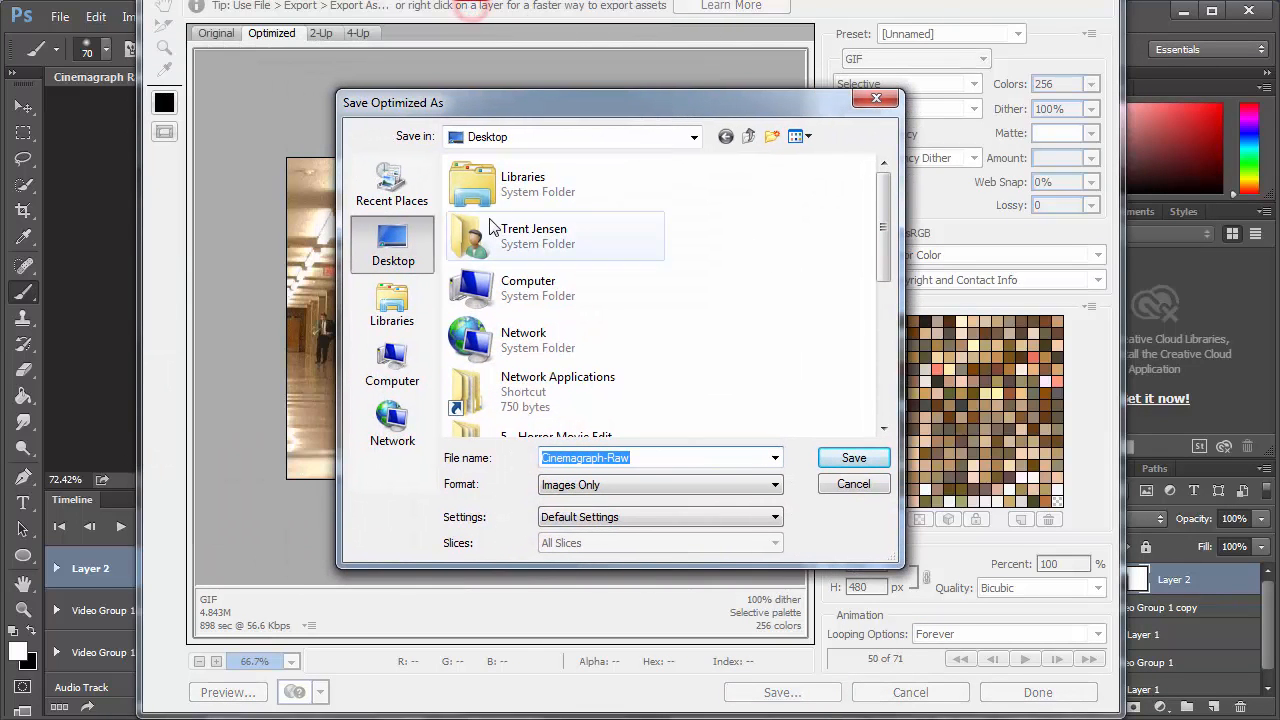
{"action": "left_click_drag", "start_coordinate": [652, 458], "coordinate": [515, 460]}
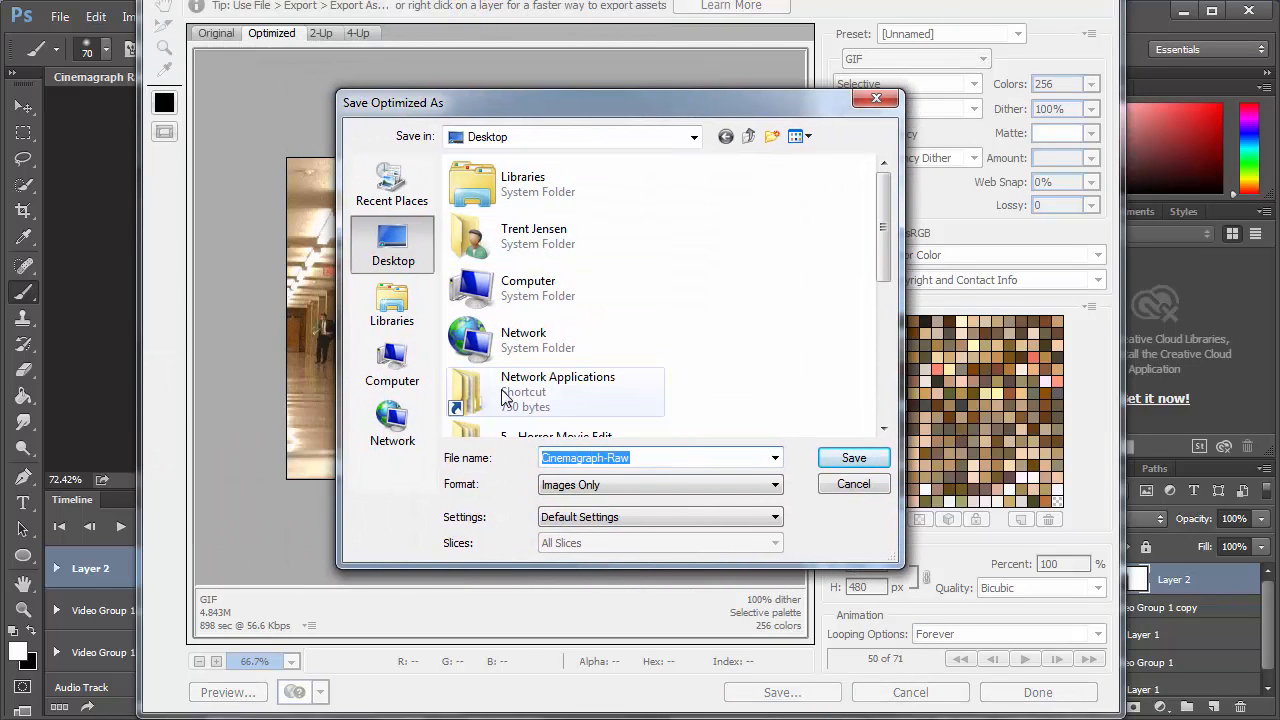
{"action": "type", "text": "Hallway Cineg"}
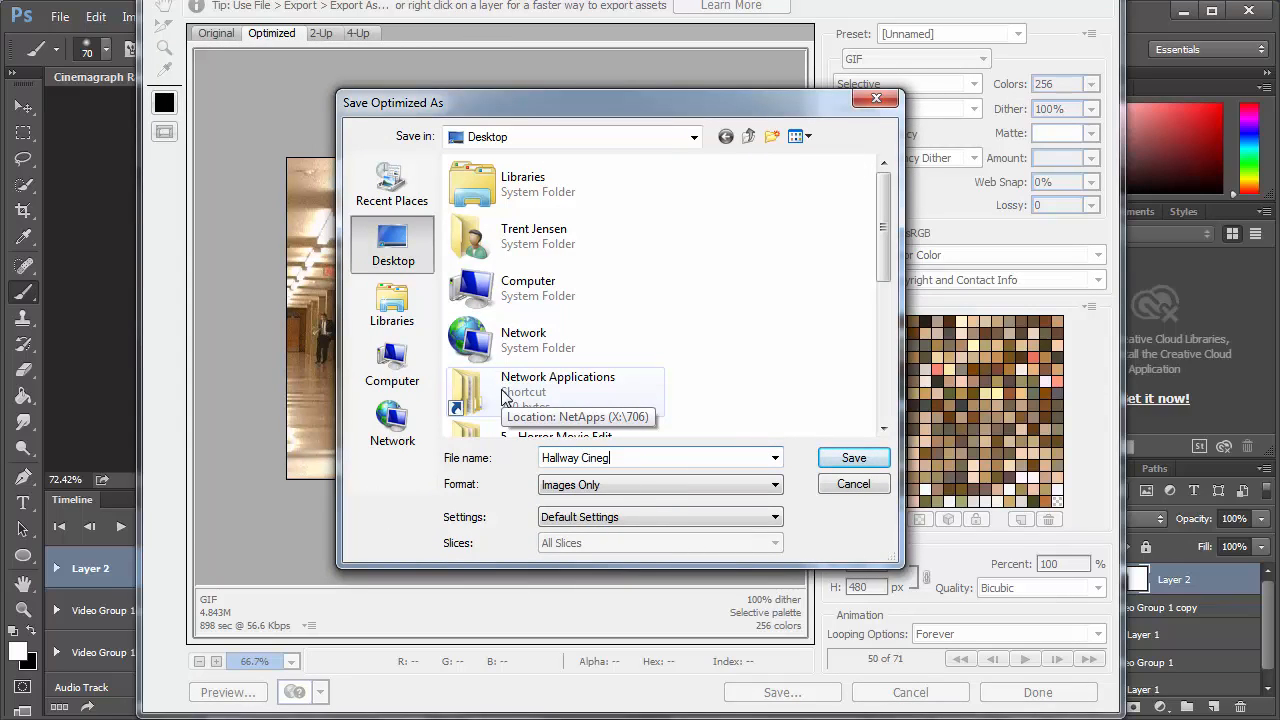
{"action": "key", "text": "BackSpace"}
{"action": "type", "text": "magraph"}
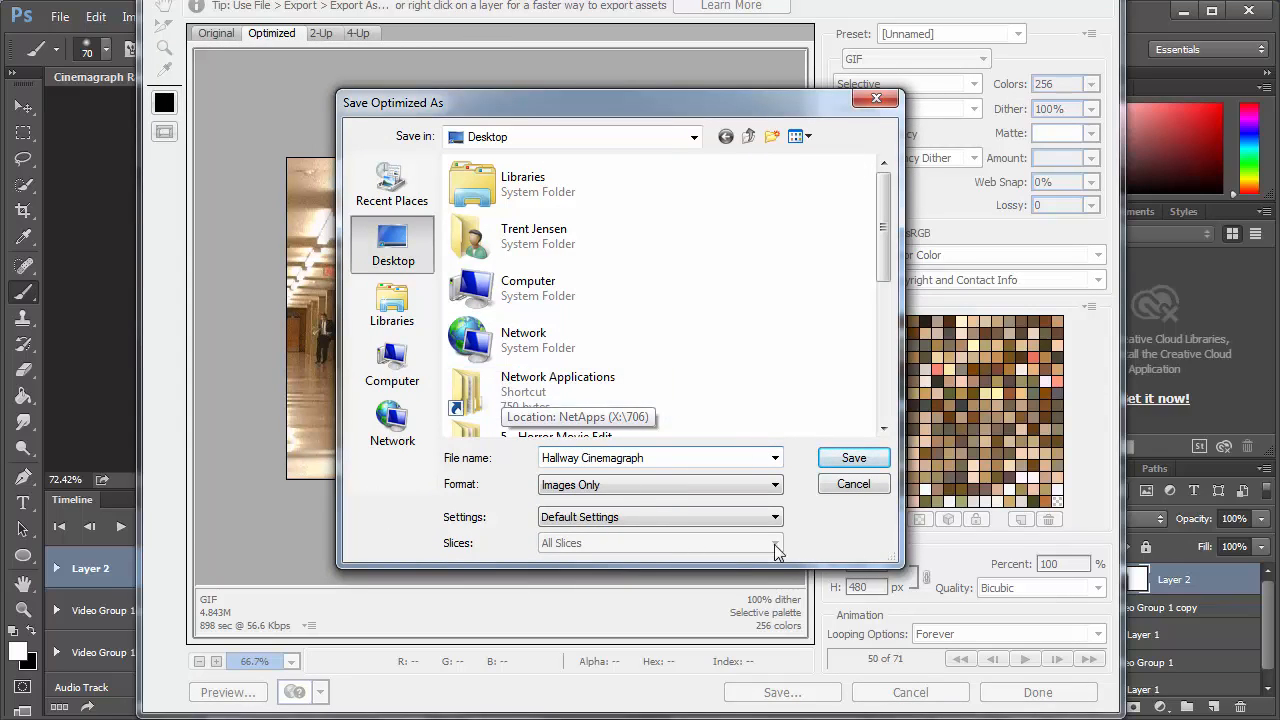
{"action": "left_click", "coordinate": [853, 458]}
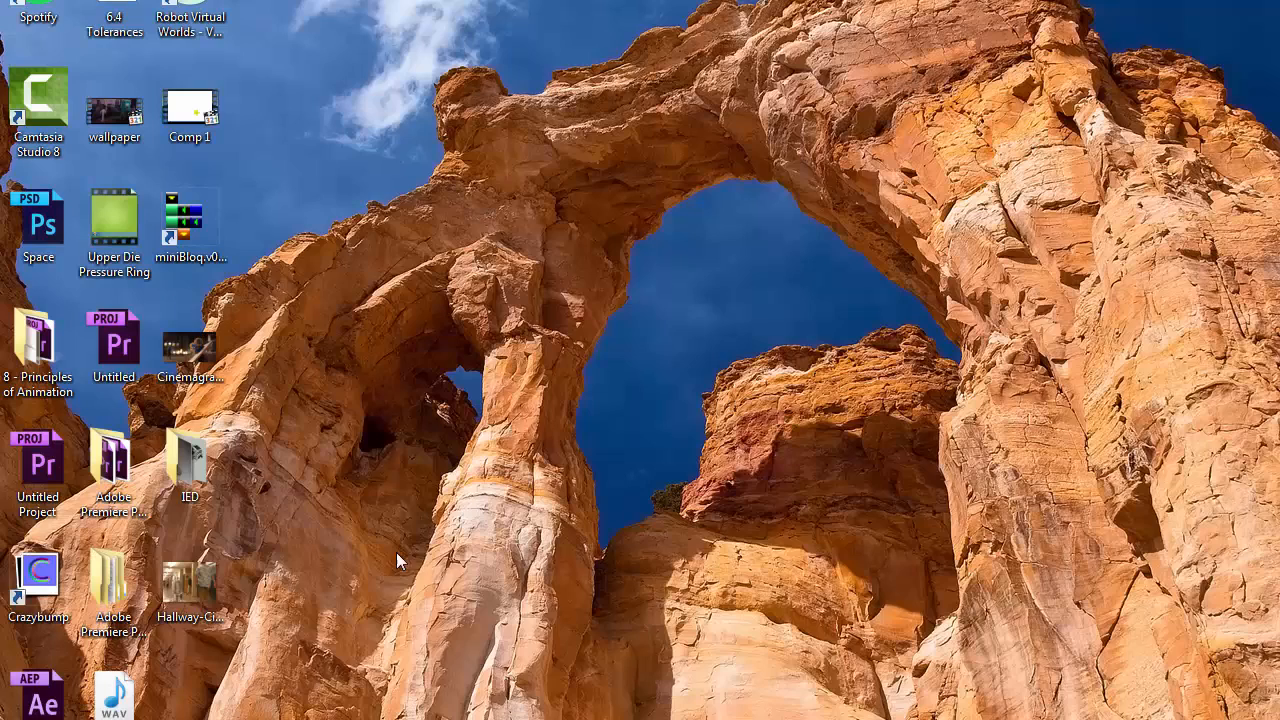
- Open the exported hallway cinemagraph GIF from the desktop in an image viewer to check how it plays
{"action": "left_click", "coordinate": [180, 578]}
{"action": "left_click_drag", "start_coordinate": [178, 576], "coordinate": [871, 194]}
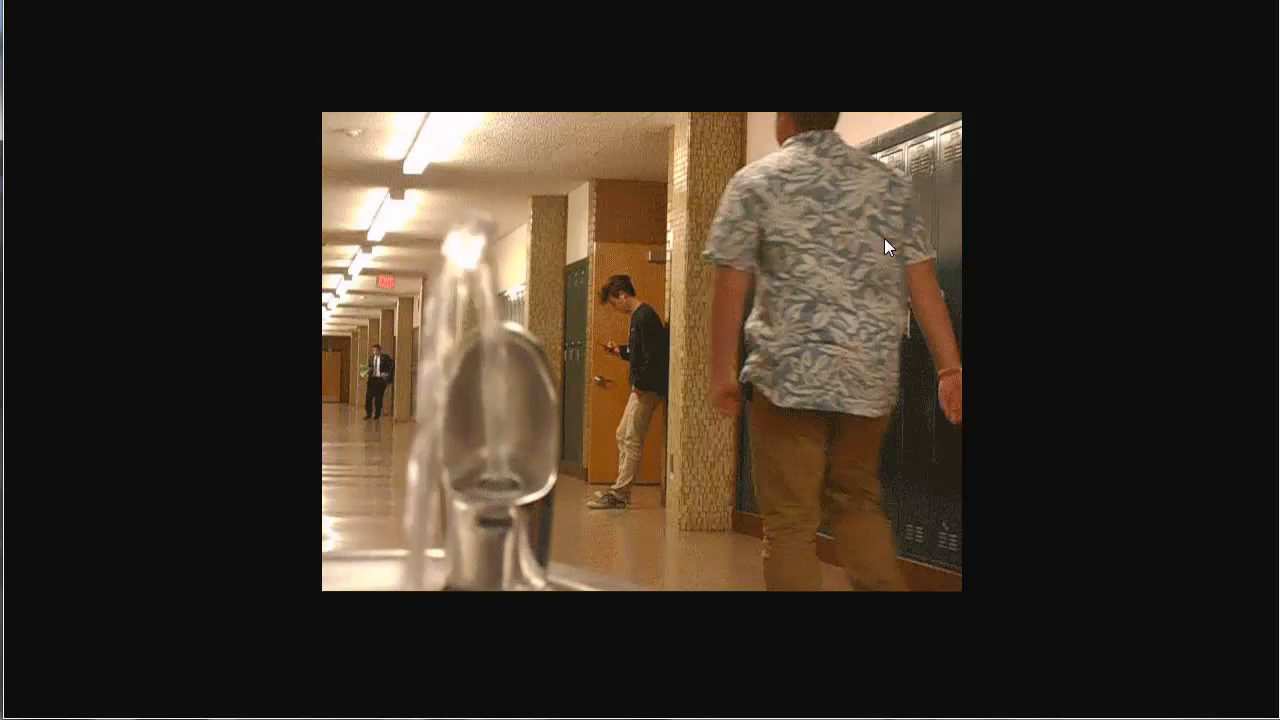